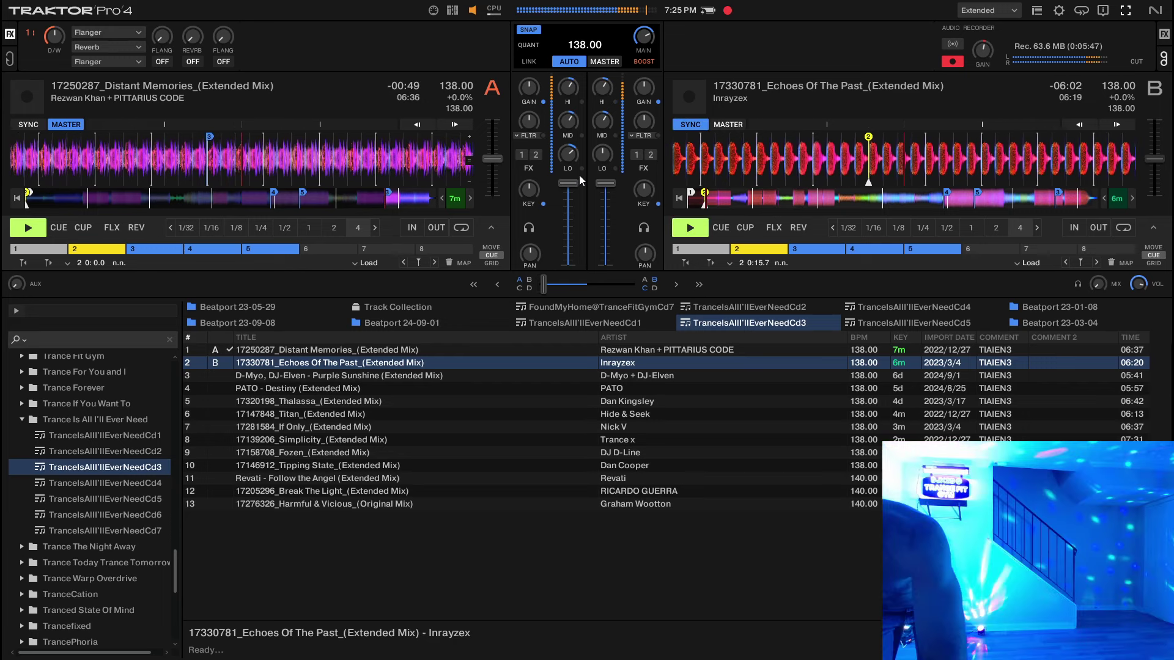
Step: Reset deck A's low EQ to 0%, boost deck B's low EQ instead, and cut the audio recording into a new file
left_click_drag(570, 158, 570, 139)
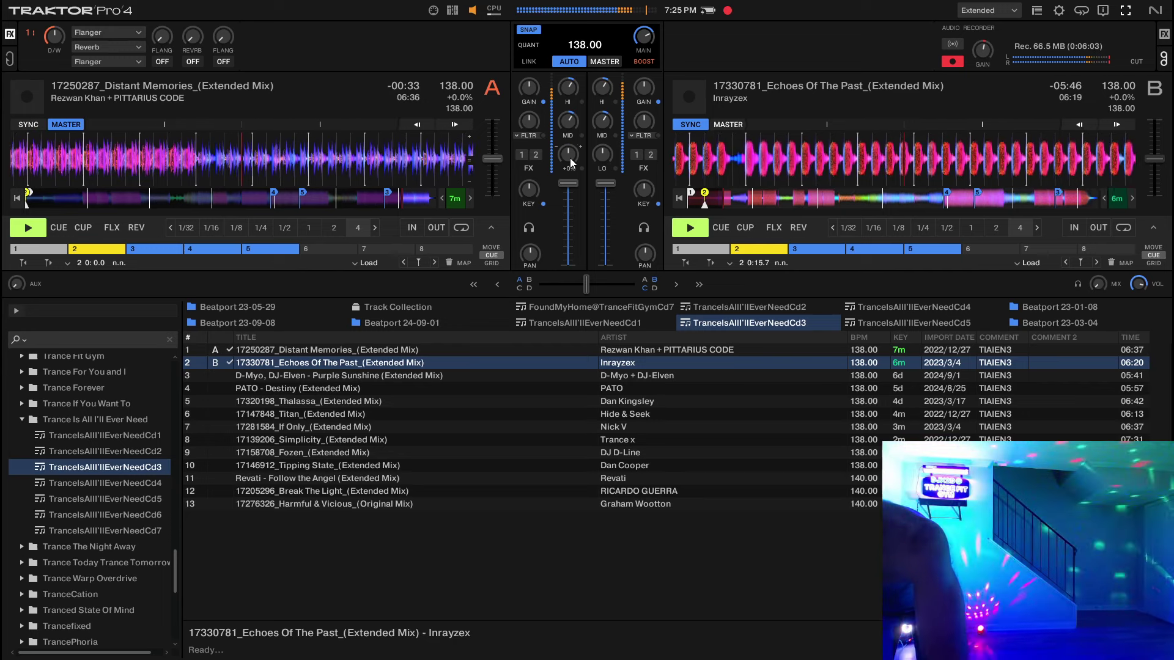
left_click_drag(601, 160, 601, 154)
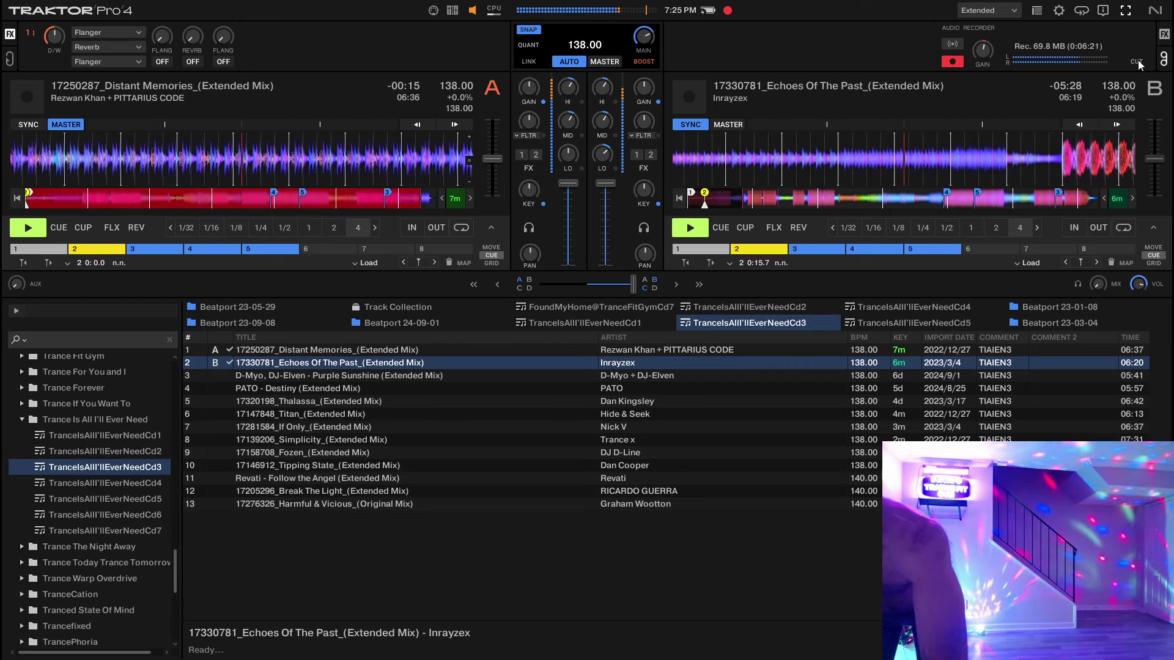
left_click(1137, 61)
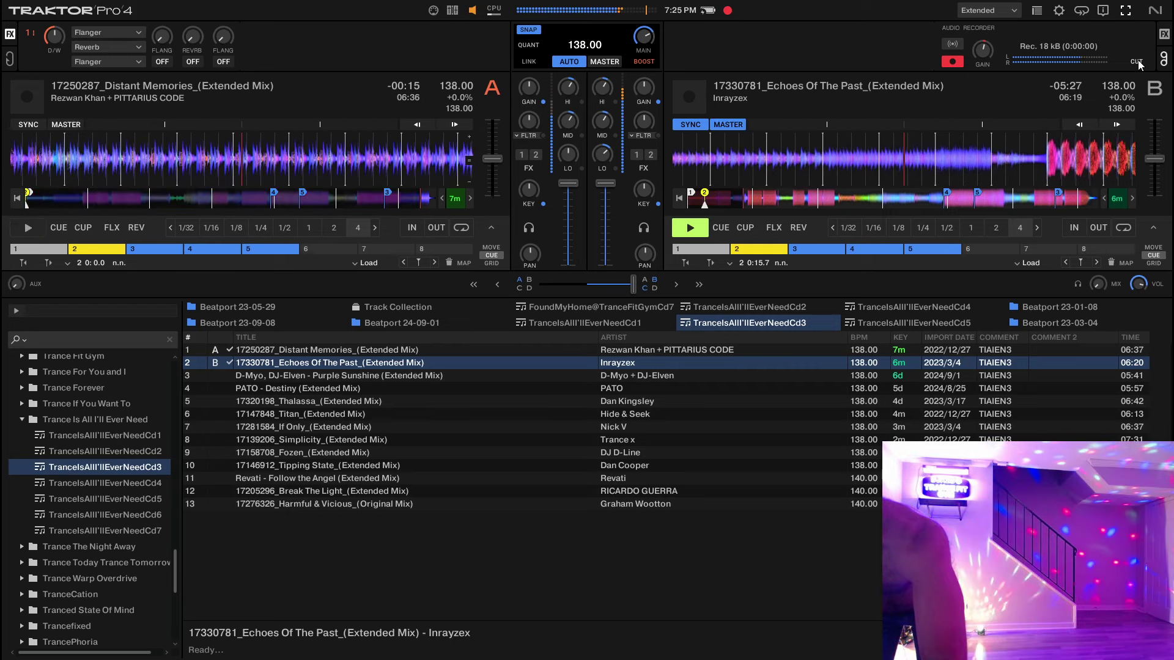
Step: Turn off sync on deck B and load "D-Myo, DJ-Elven - Purple Sunshine (Extended Mix)" into deck A
left_click(703, 124)
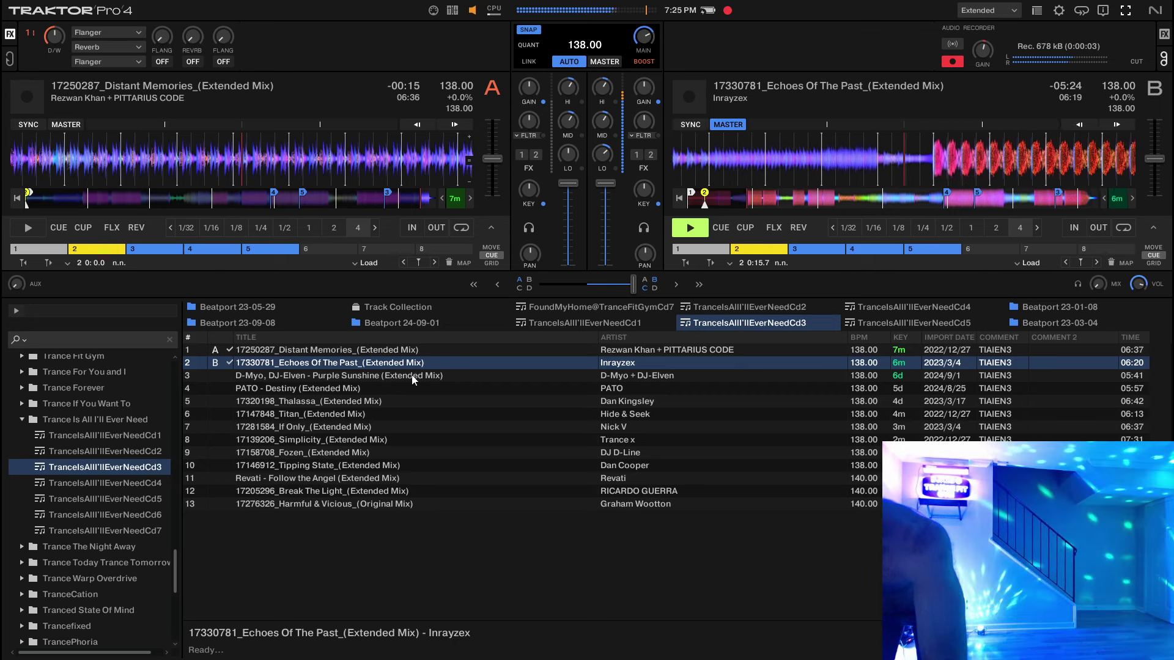
left_click(450, 375)
right_click(449, 375)
mouse_move(457, 379)
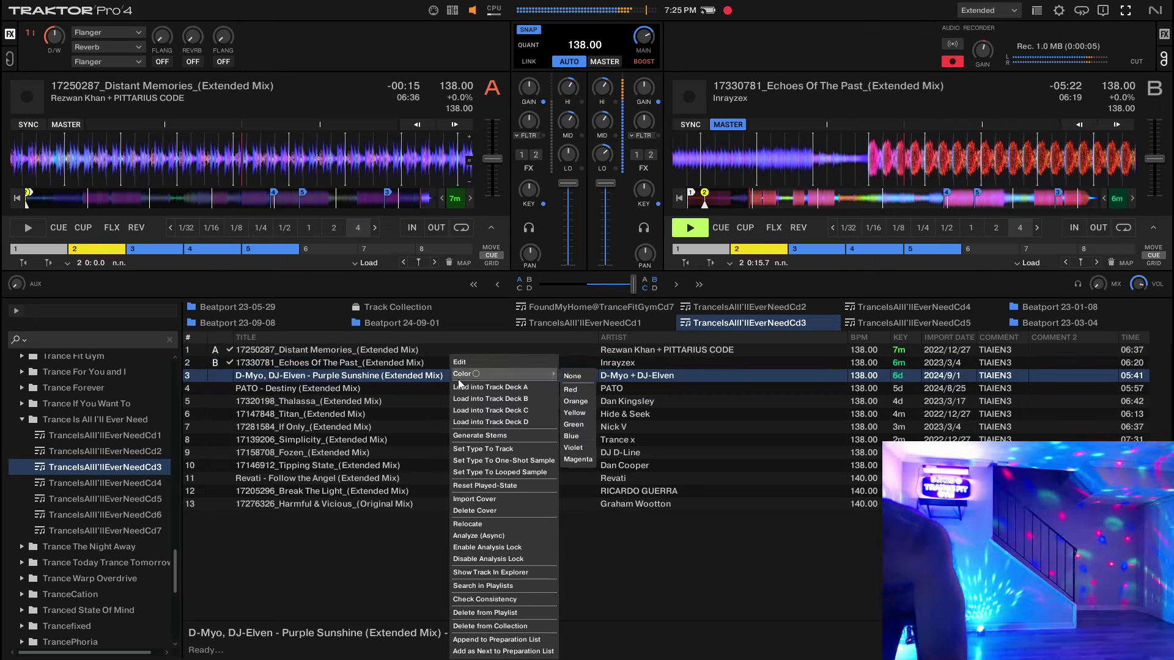
left_click(459, 387)
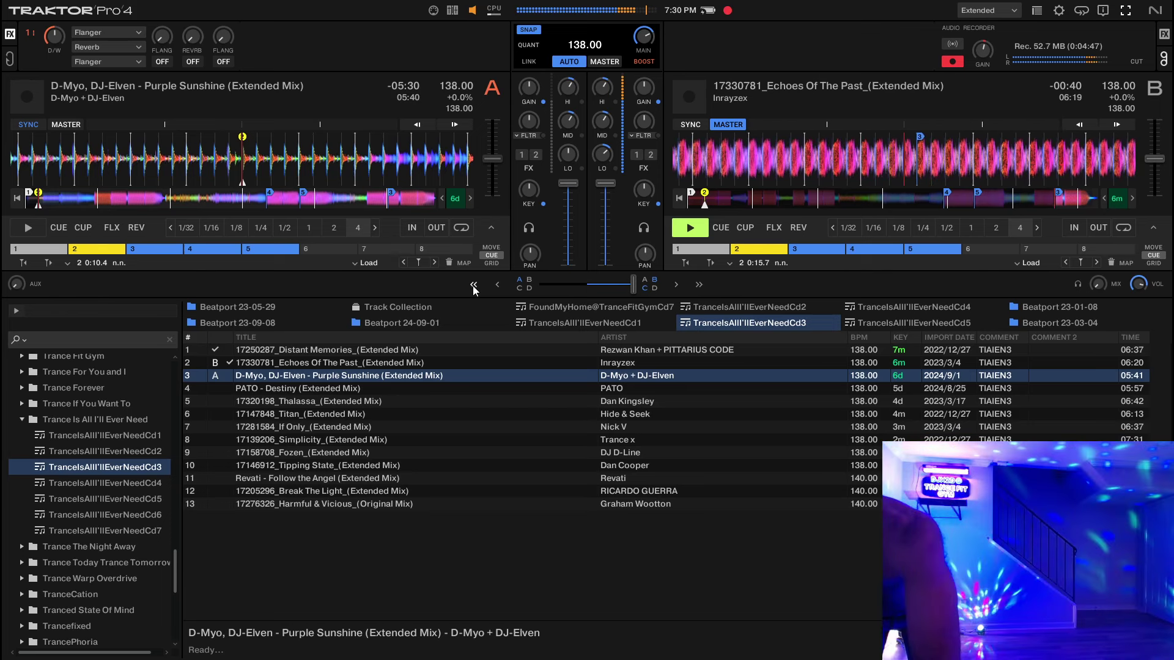
Step: Start Purple Sunshine on deck A, mix over to it from deck B, and cut the recording into a new file
key("space")
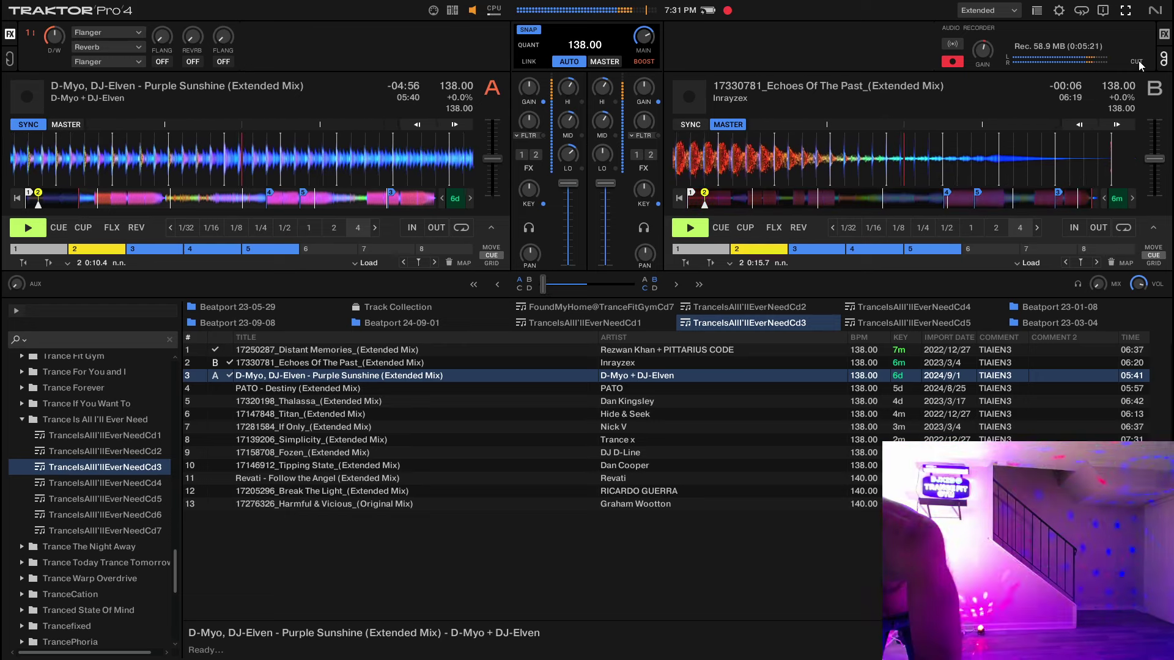
left_click(1139, 61)
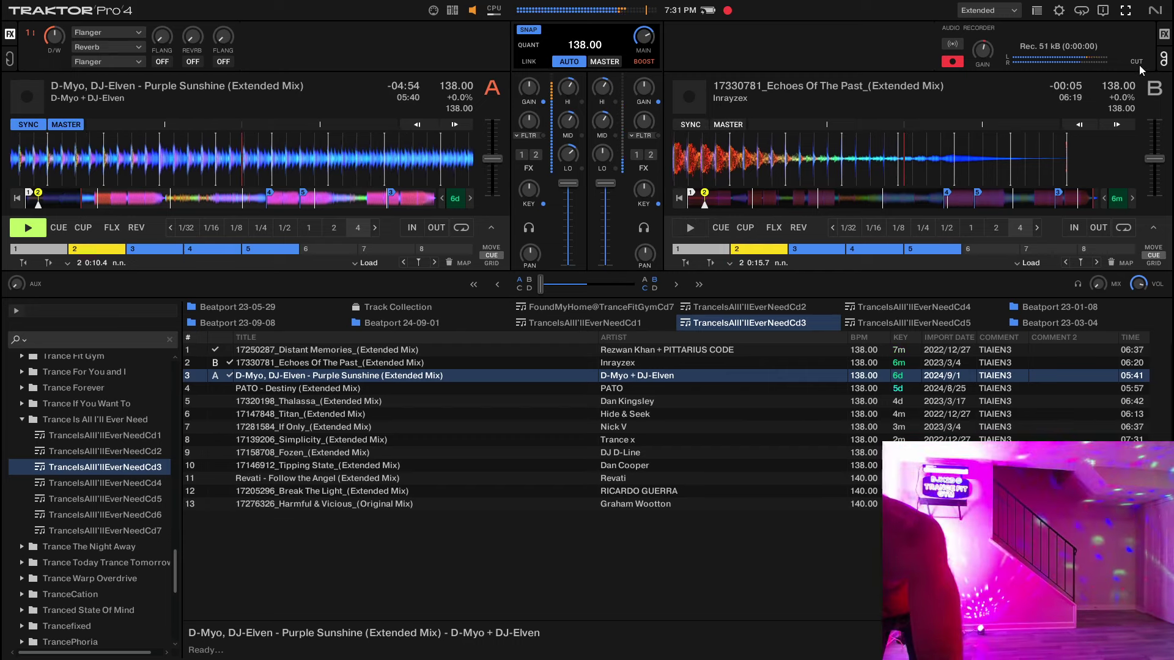
Step: Turn off sync on deck A and load "PATO - Destiny (Extended Mix)" into deck B with sync enabled
left_click(27, 126)
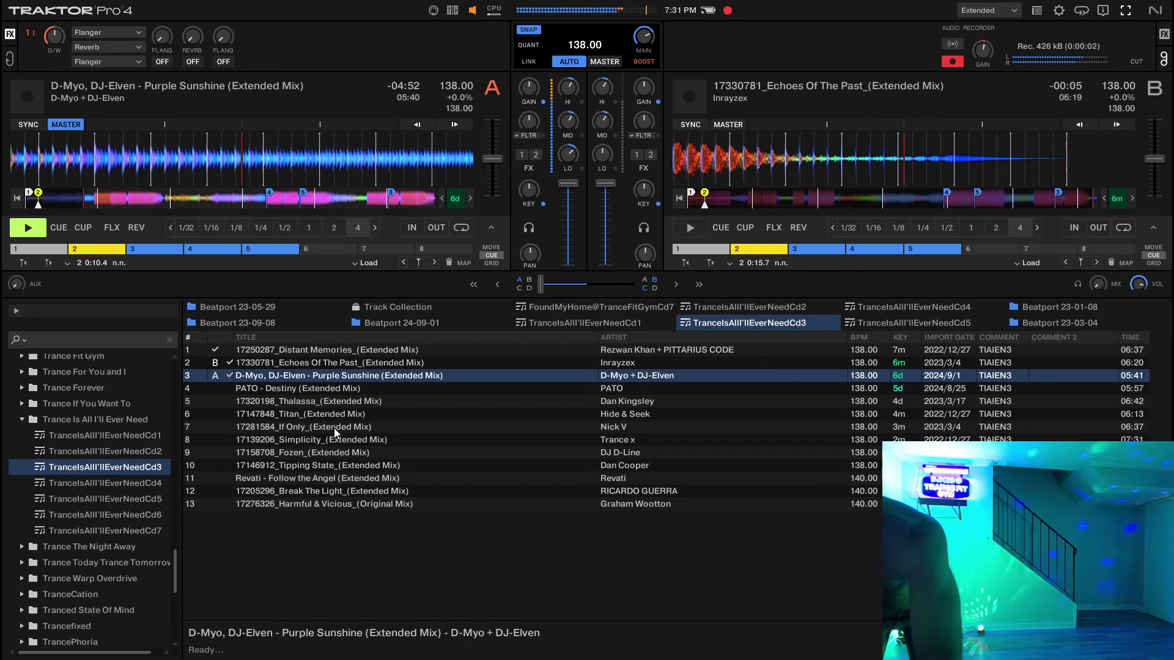
left_click(379, 387)
right_click(379, 387)
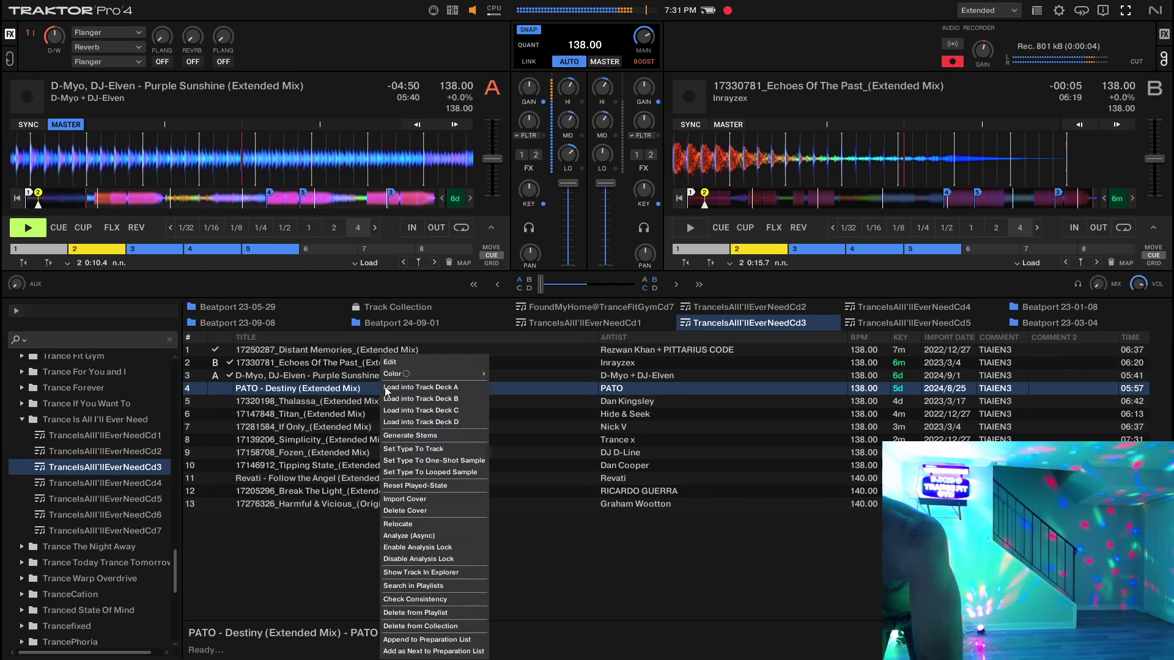
left_click(406, 397)
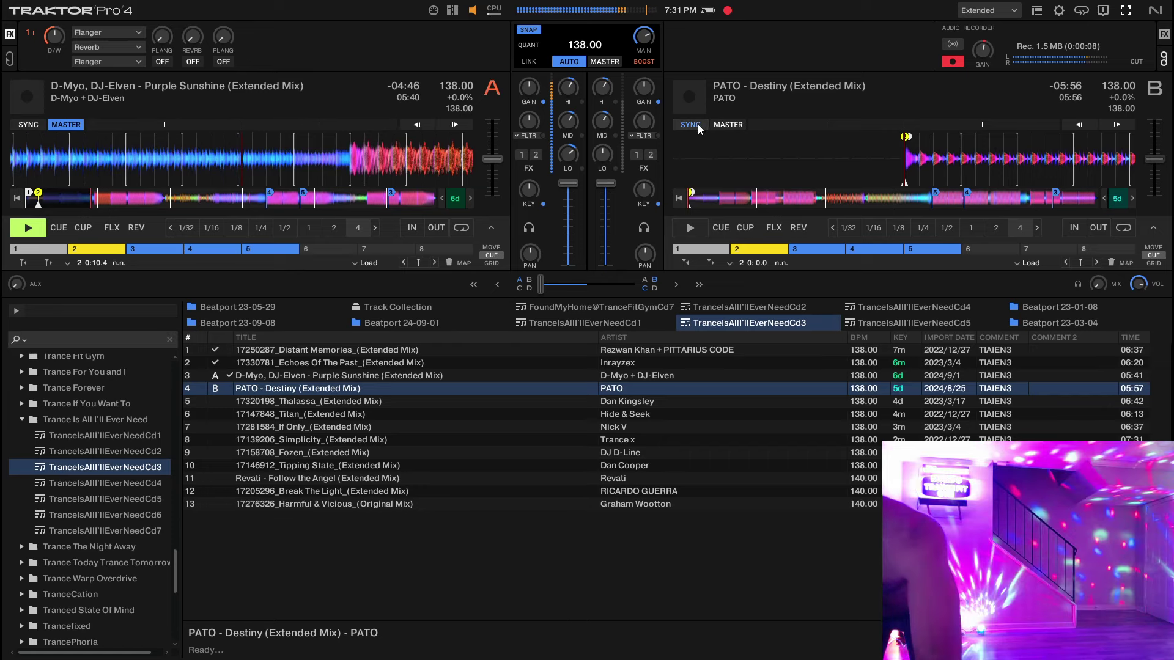
left_click(698, 125)
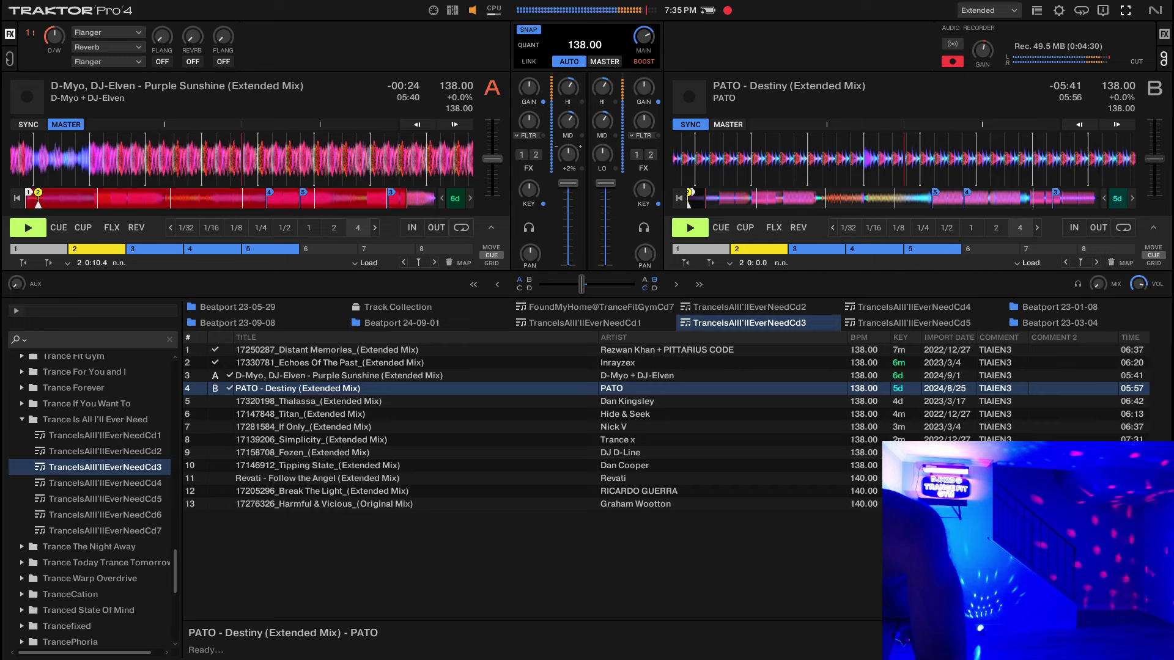
Step: Boost deck B's low EQ while mixing over to PATO - Destiny and cut the recording into a new file
left_click_drag(600, 160, 599, 154)
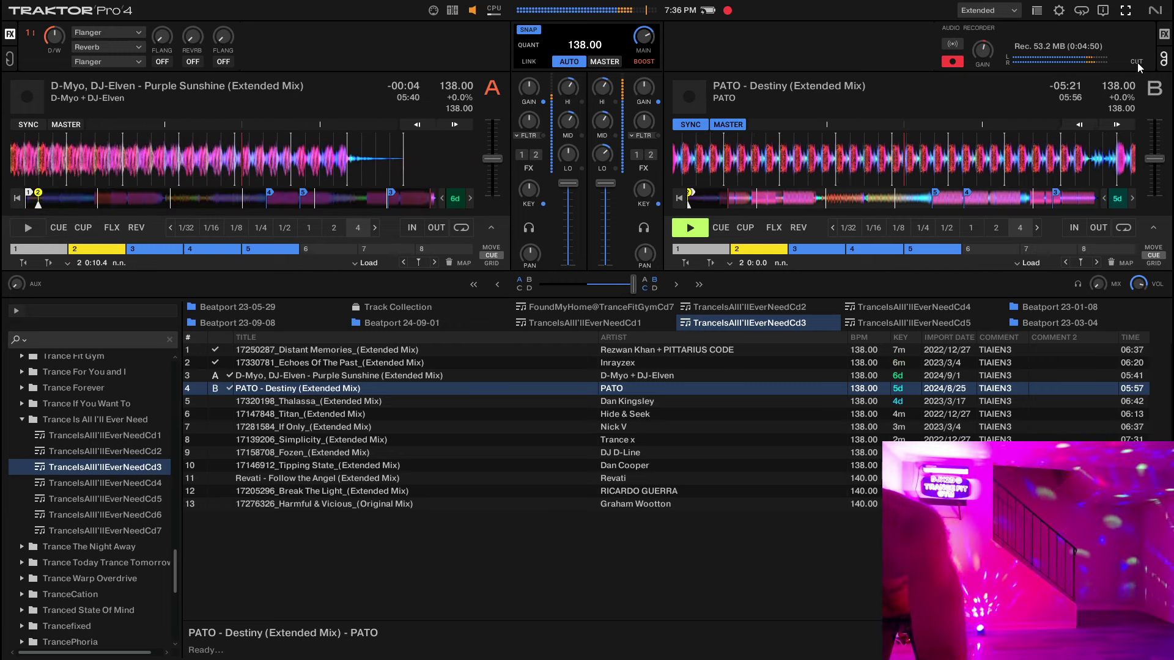
left_click(1137, 62)
Step: Turn off sync on deck B and load "17320198_Thalassa_(Extended Mix)" into deck A
left_click(690, 124)
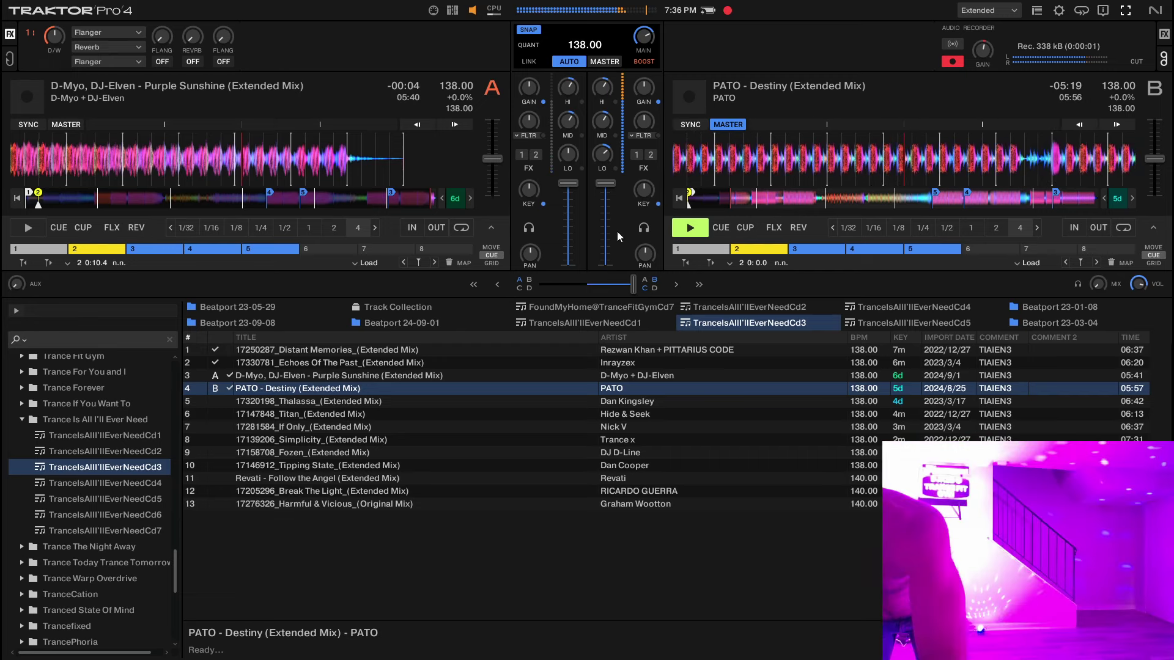
left_click(390, 399)
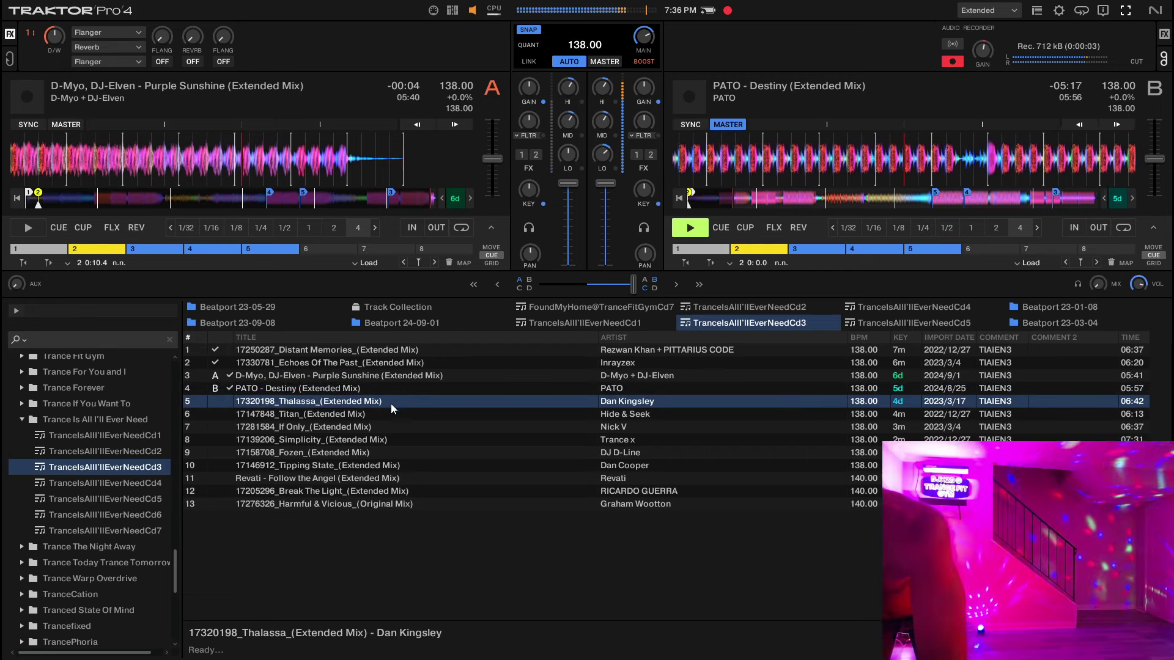
right_click(391, 401)
left_click(411, 385)
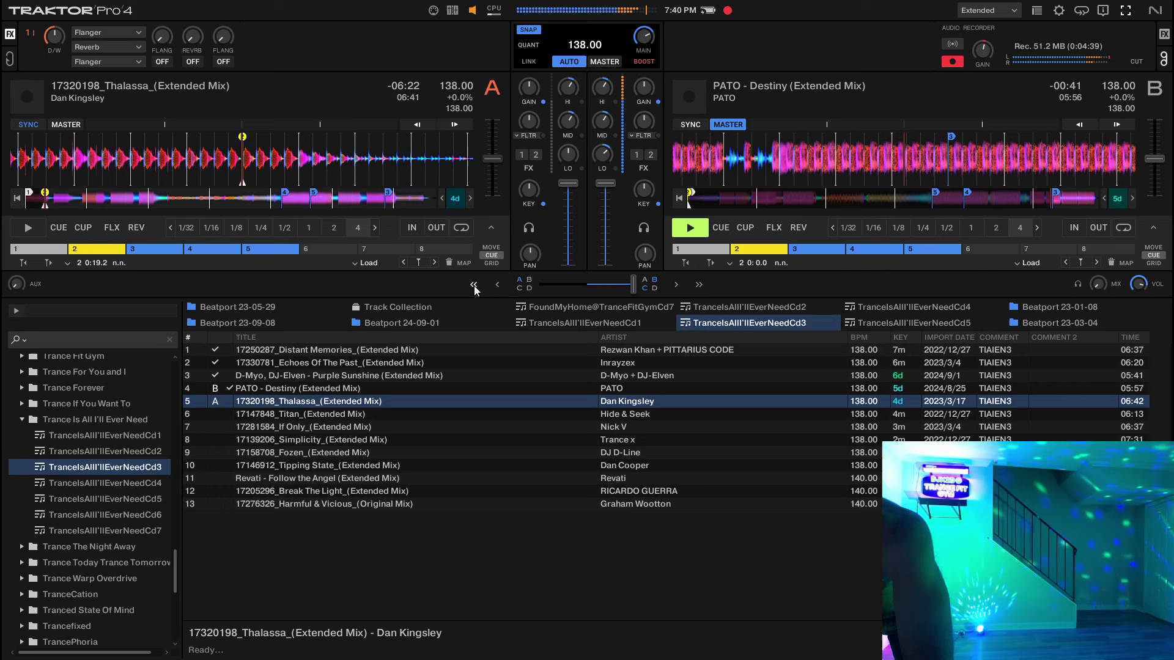
Step: Start Thalassa on deck A, mix over to it from deck B, and cut the recording into a new file
key("space")
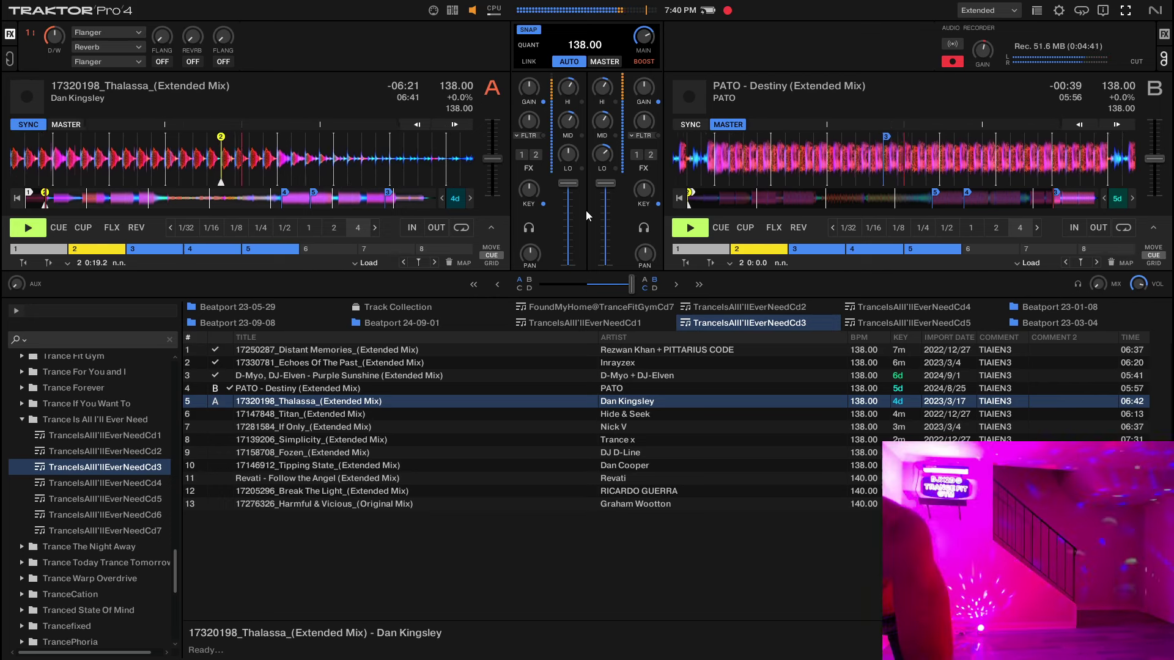
mouse_move(603, 156)
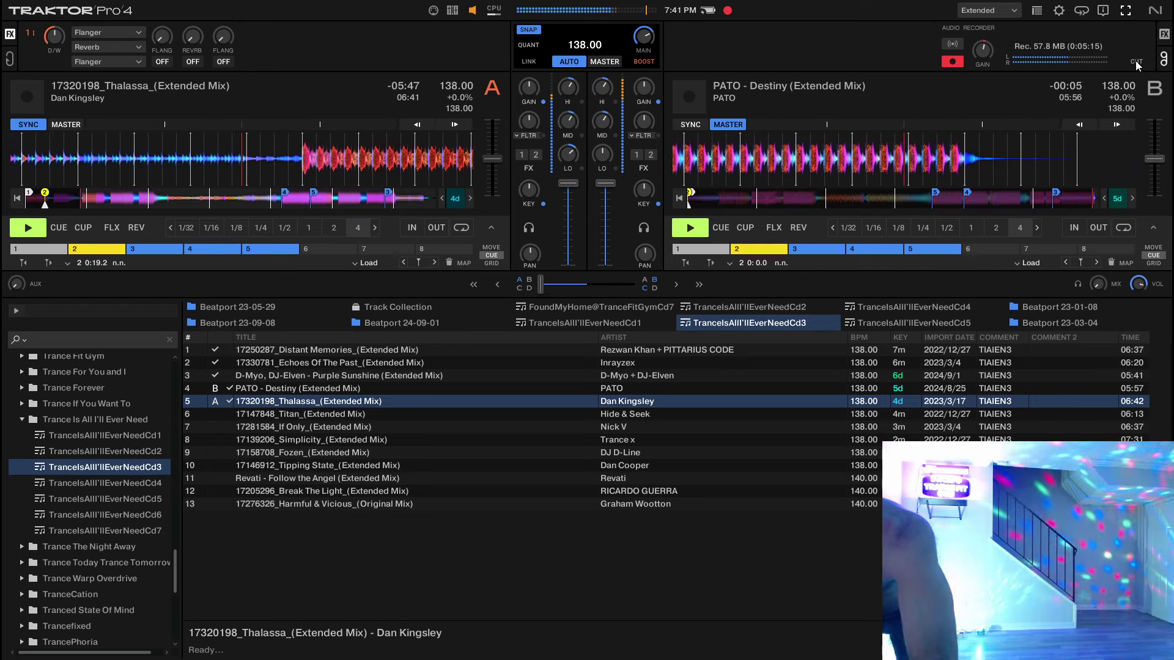
left_click(1135, 60)
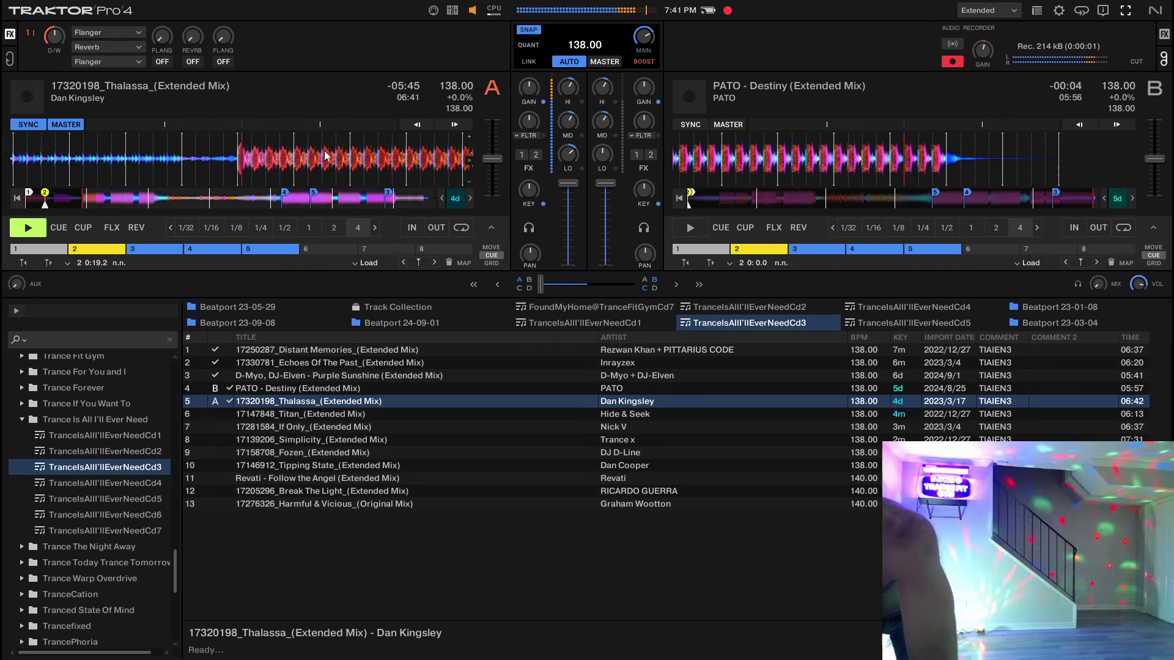
Step: Turn off sync on deck A and load "17147848_Titan_(Extended Mix)" into deck B with sync enabled
left_click(27, 125)
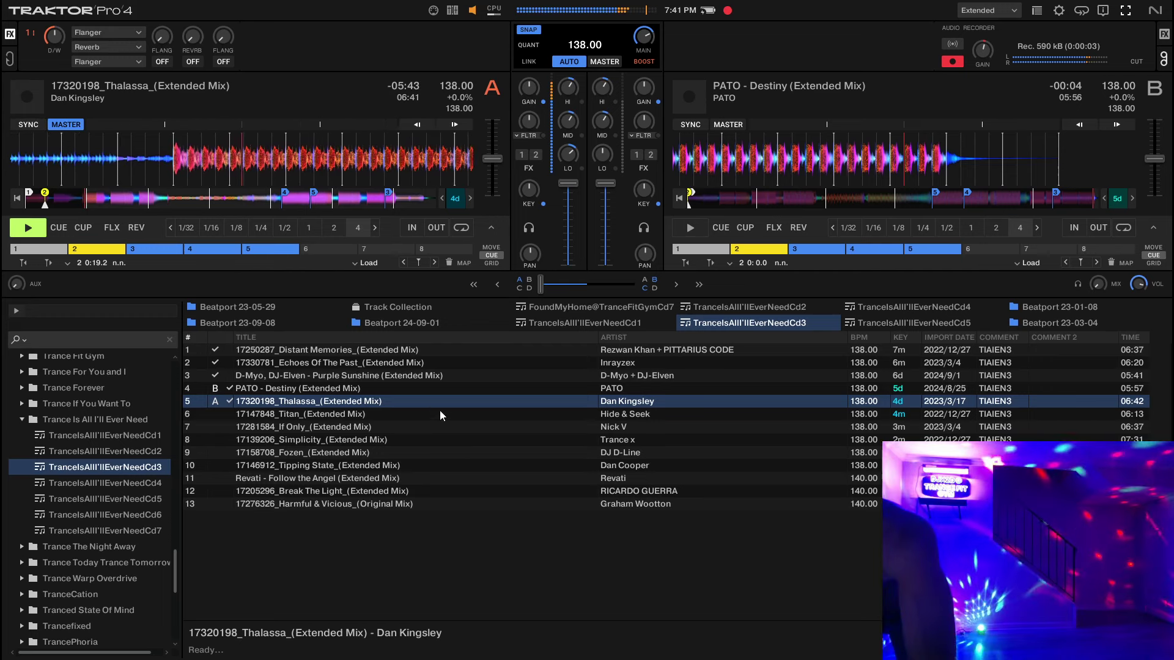
left_click(379, 413)
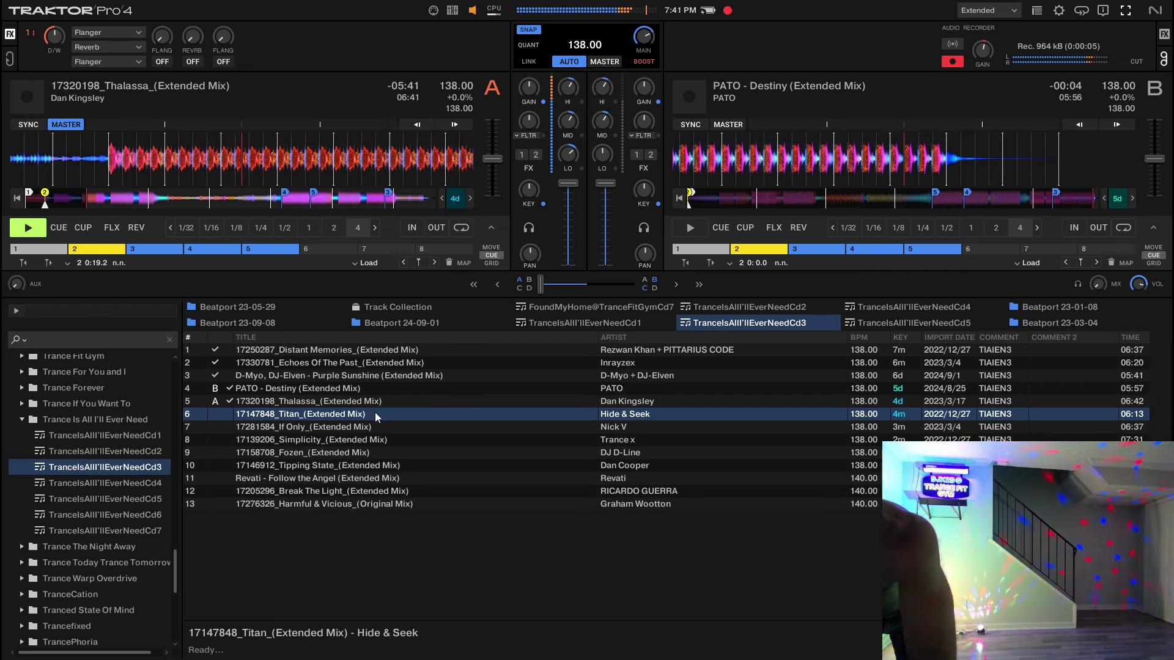
right_click(374, 413)
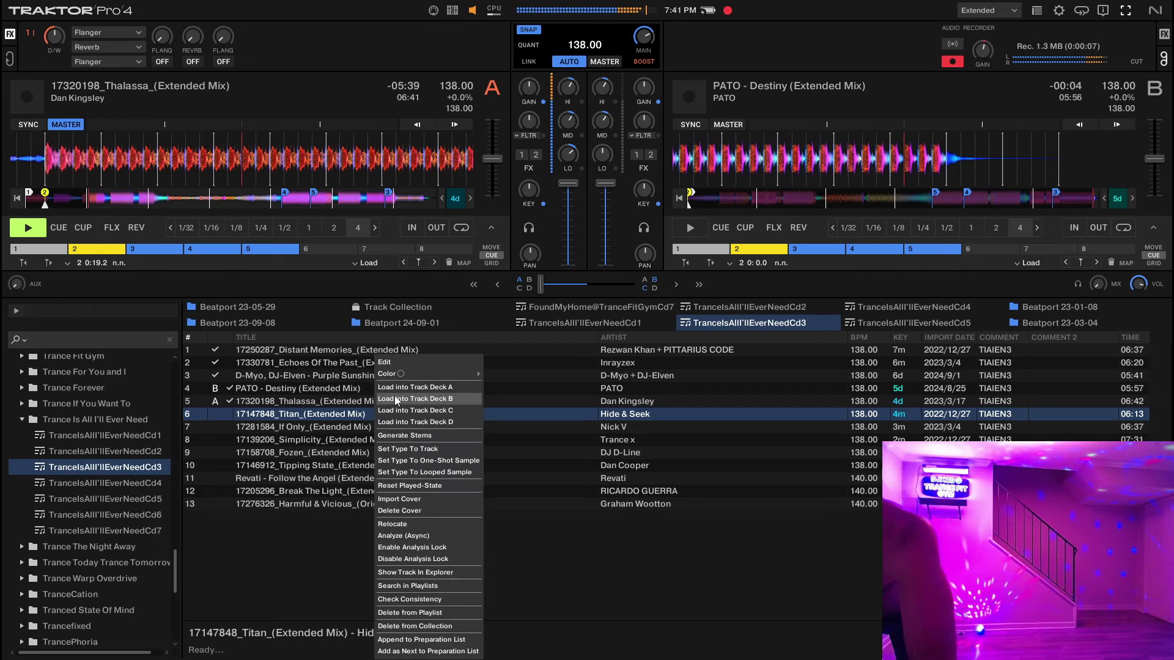
left_click(394, 396)
left_click(695, 123)
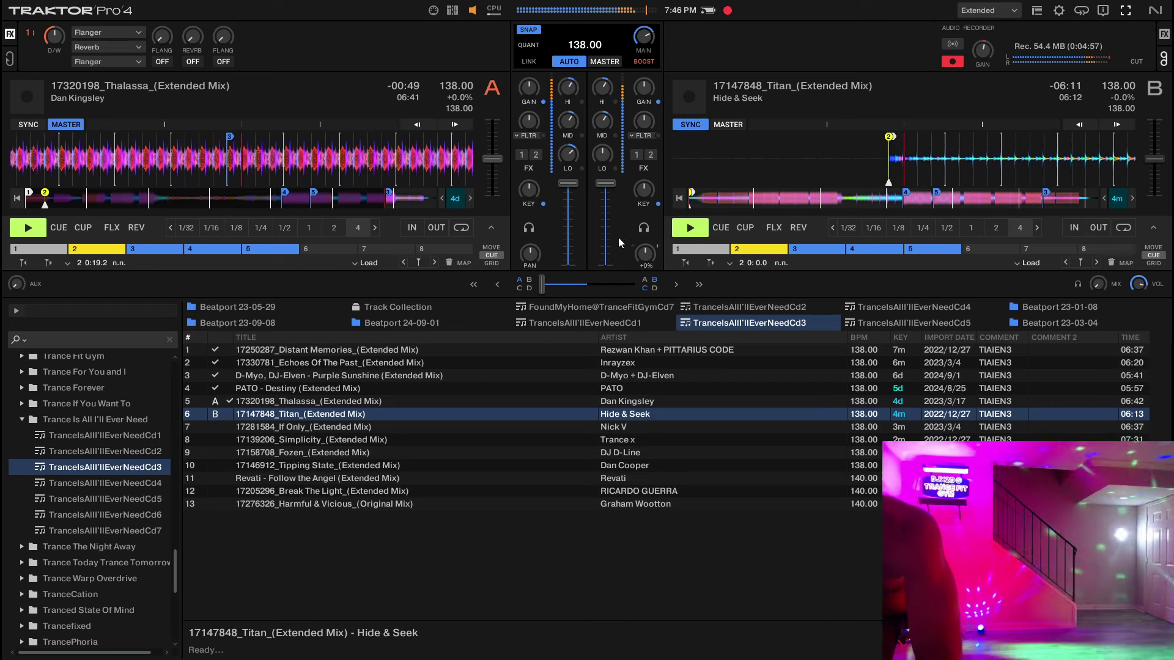
Step: Shift the low EQ boost from deck A to deck B for Titan and cut the recording into a new file
mouse_move(570, 159)
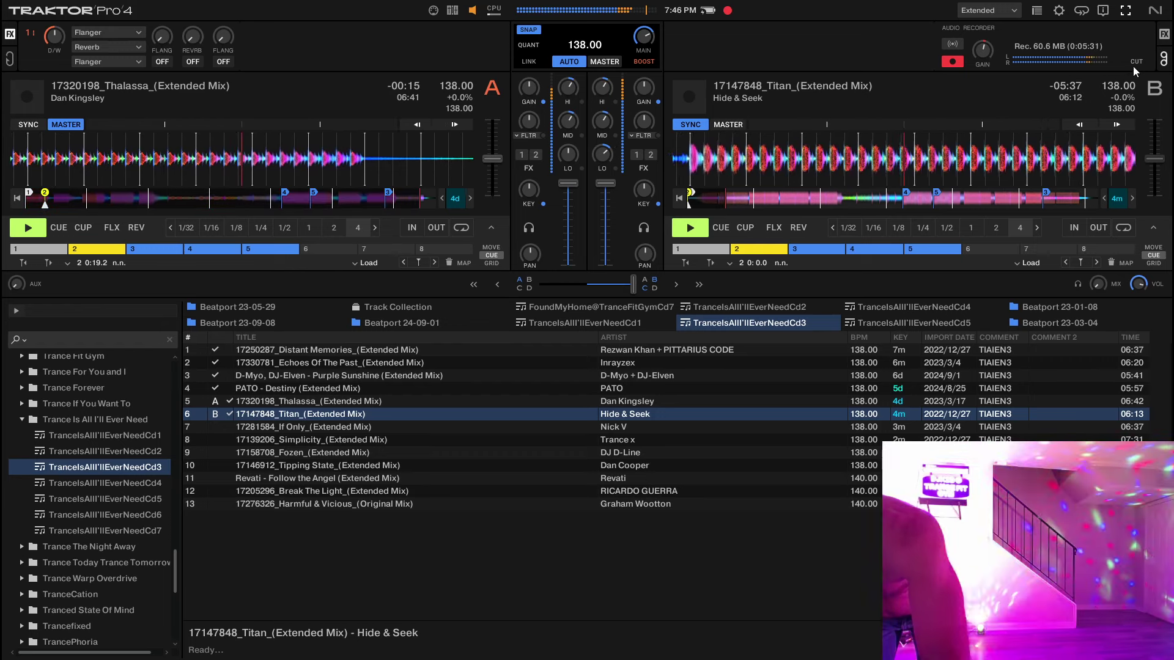
left_click(1138, 64)
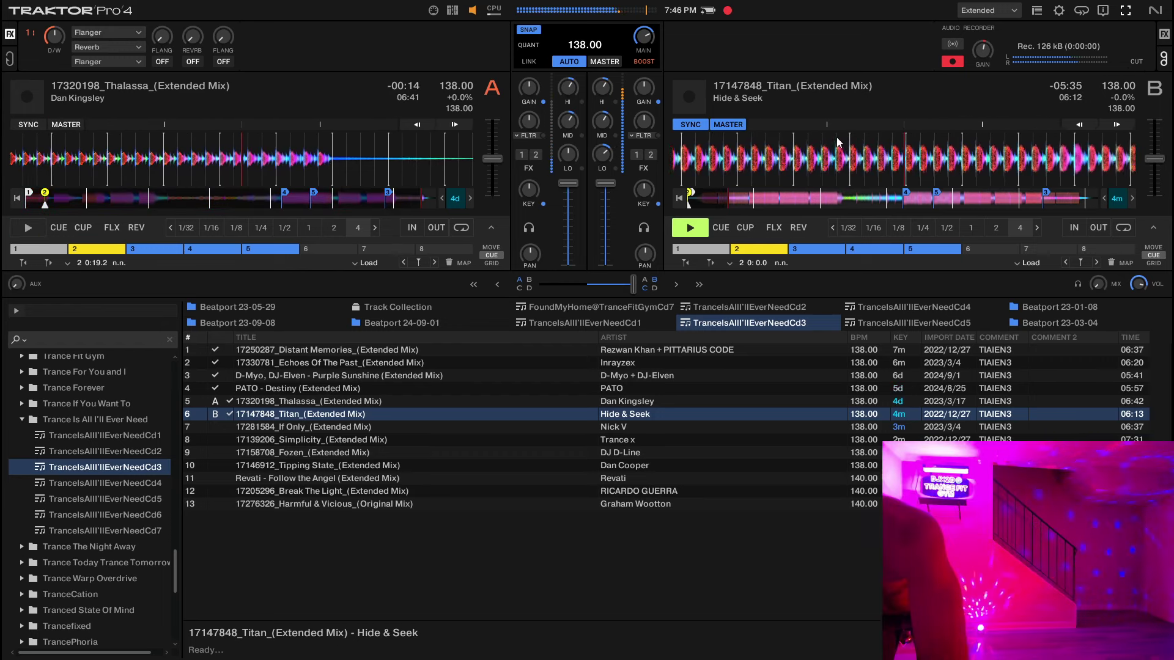
Step: Turn off sync on deck B and load "17281584_If Only_(Extended Mix)" into deck A with sync enabled
left_click(704, 125)
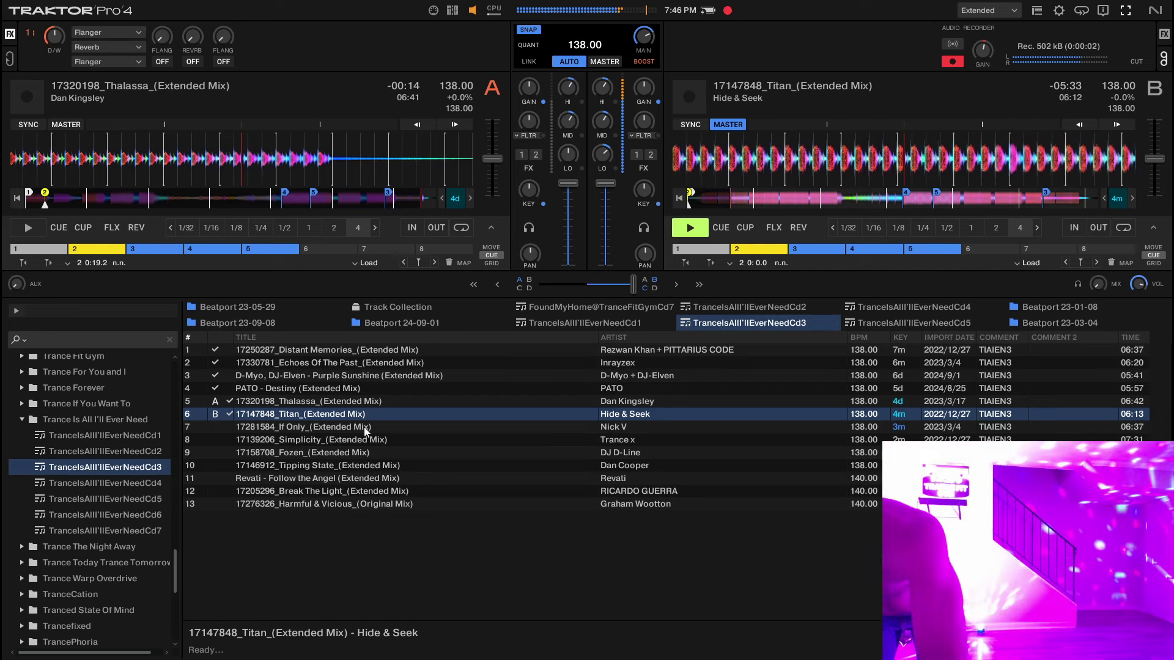
left_click(379, 424)
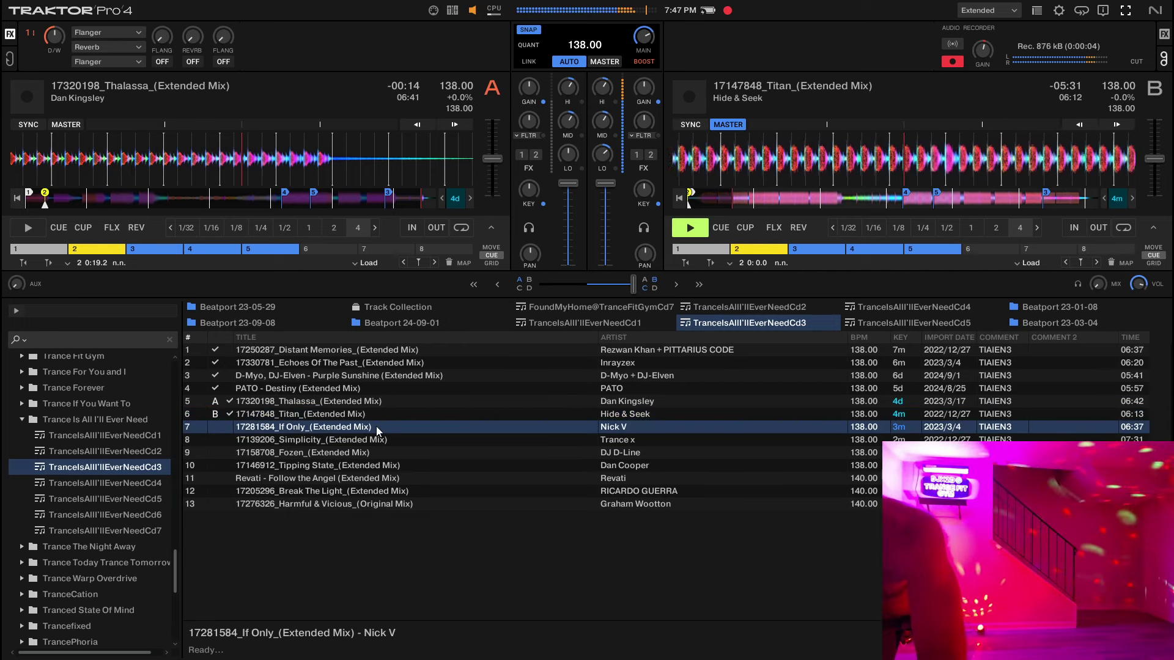
right_click(376, 427)
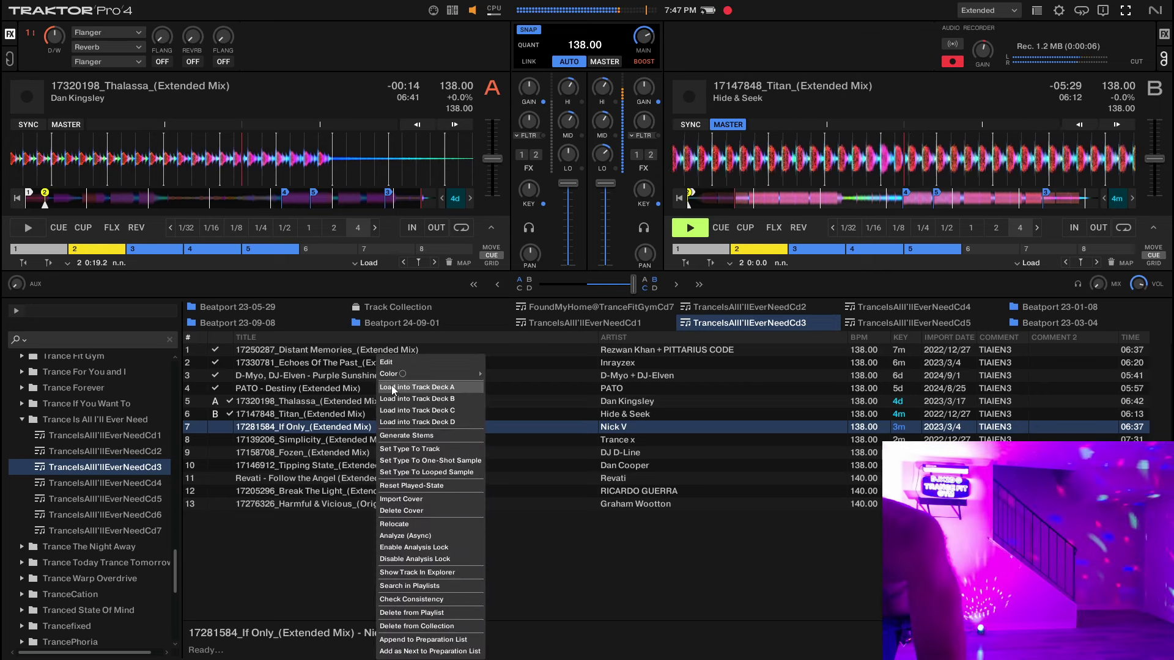
left_click(386, 387)
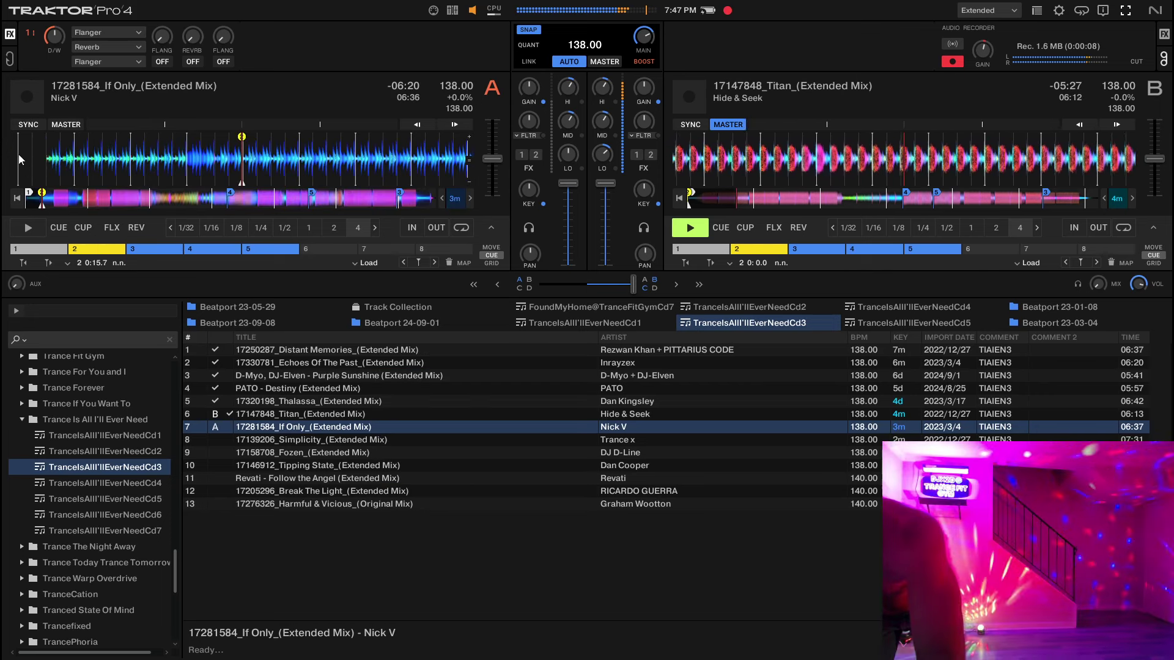
left_click(28, 124)
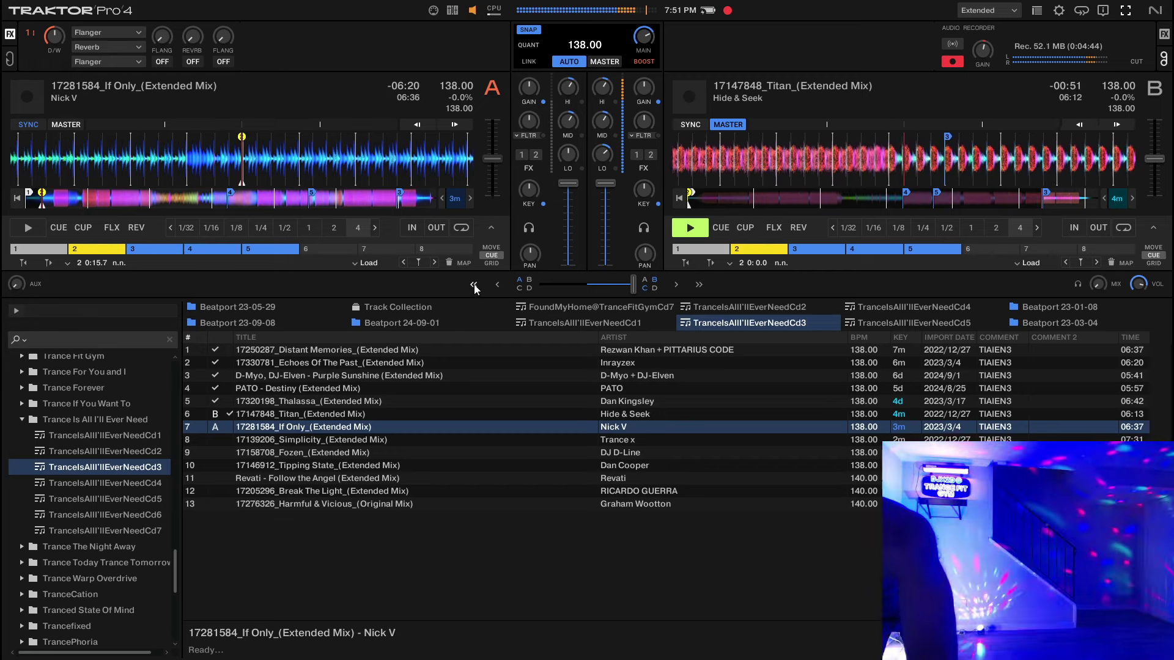
Step: Start If Only on deck A, mix over to it from deck B, and cut the recording into a new file
key("space")
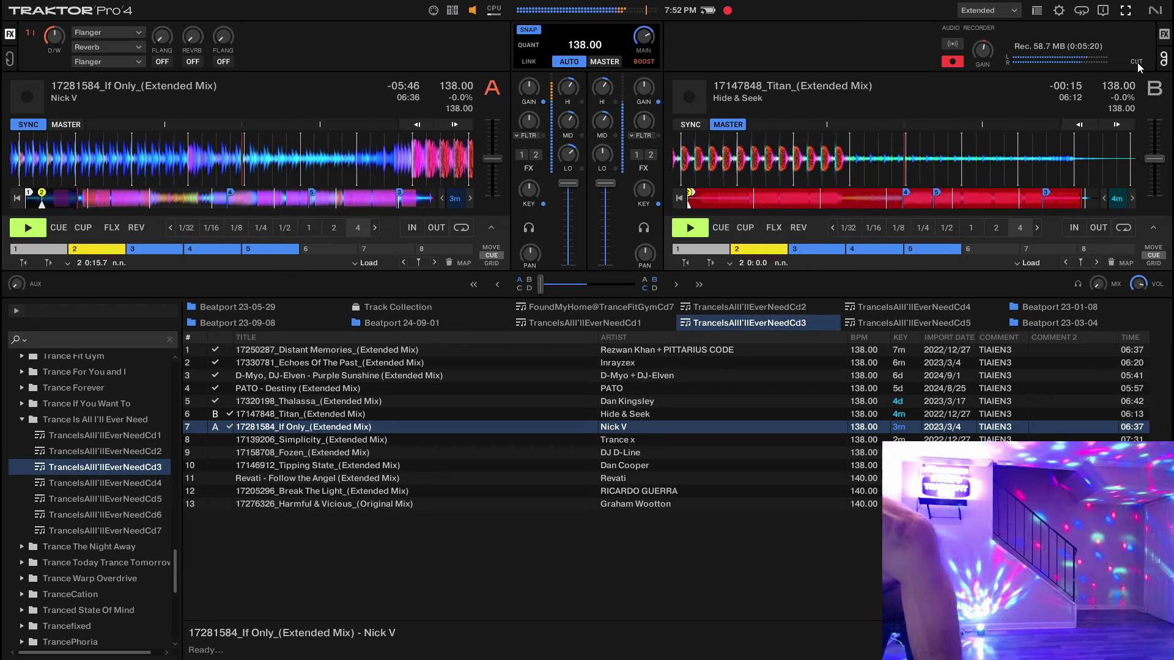
left_click(1136, 62)
Step: Turn off sync on deck A and load "17139206_Simplicity_(Extended Mix)" into deck B with sync enabled
left_click(28, 125)
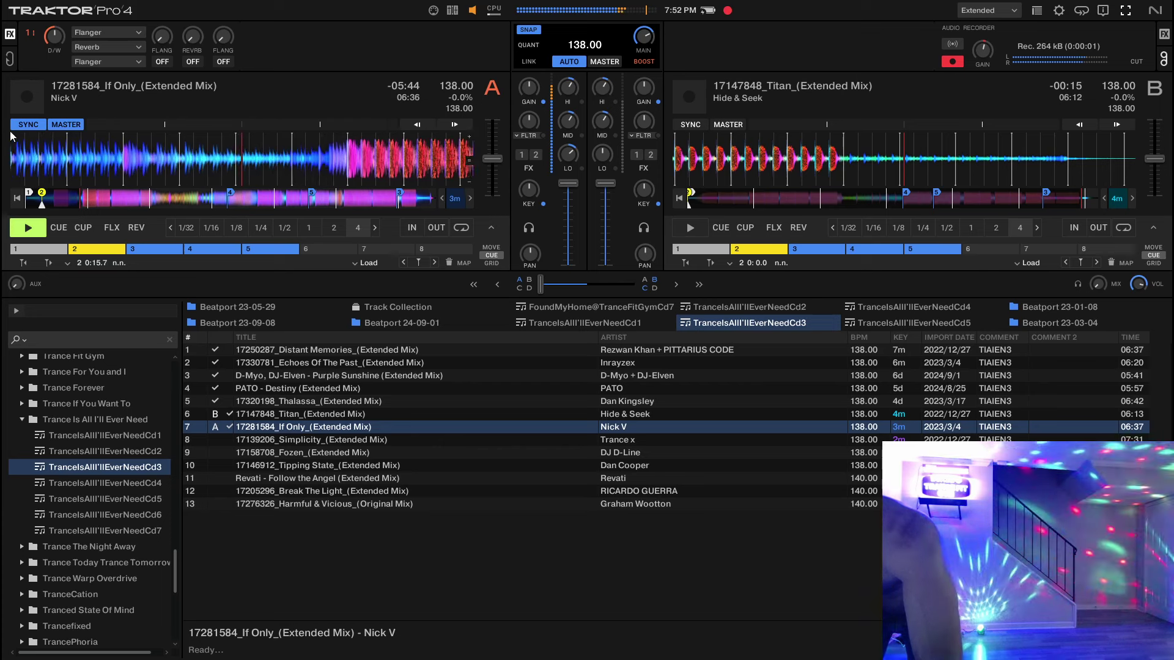
left_click(394, 439)
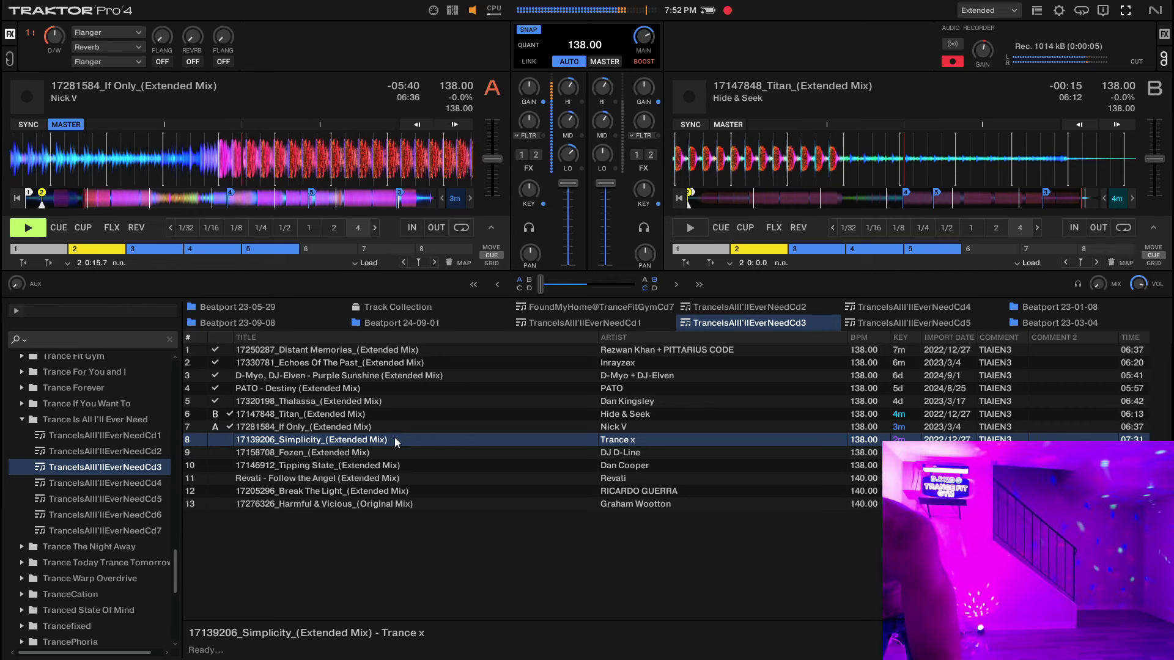
right_click(394, 437)
left_click(424, 399)
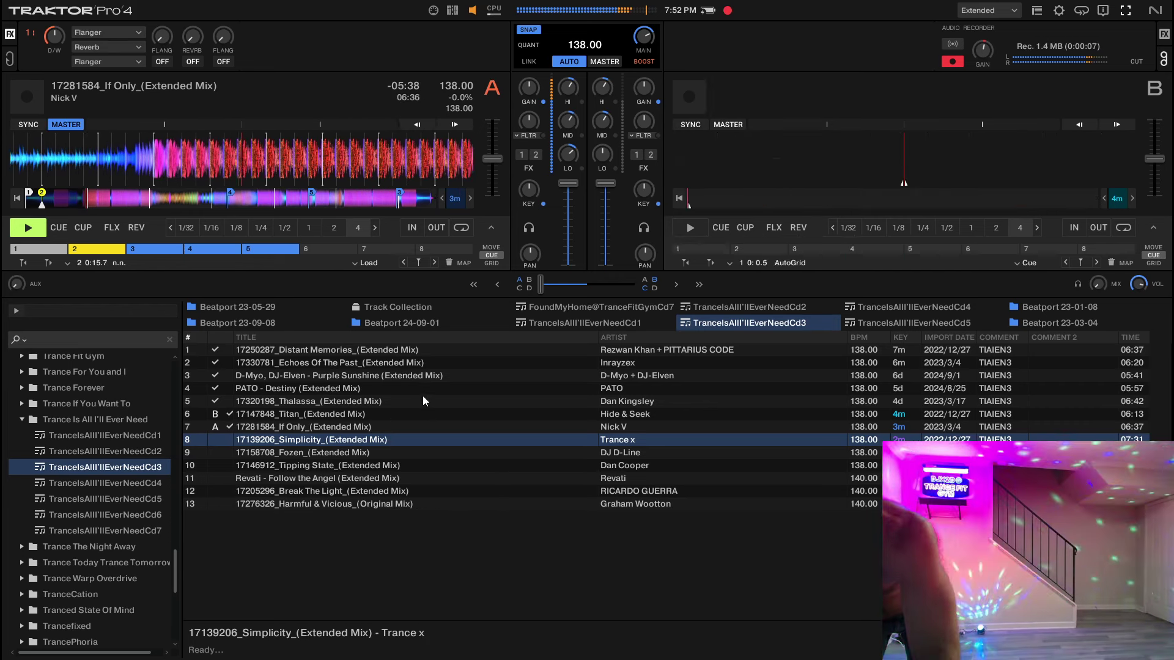
left_click(690, 124)
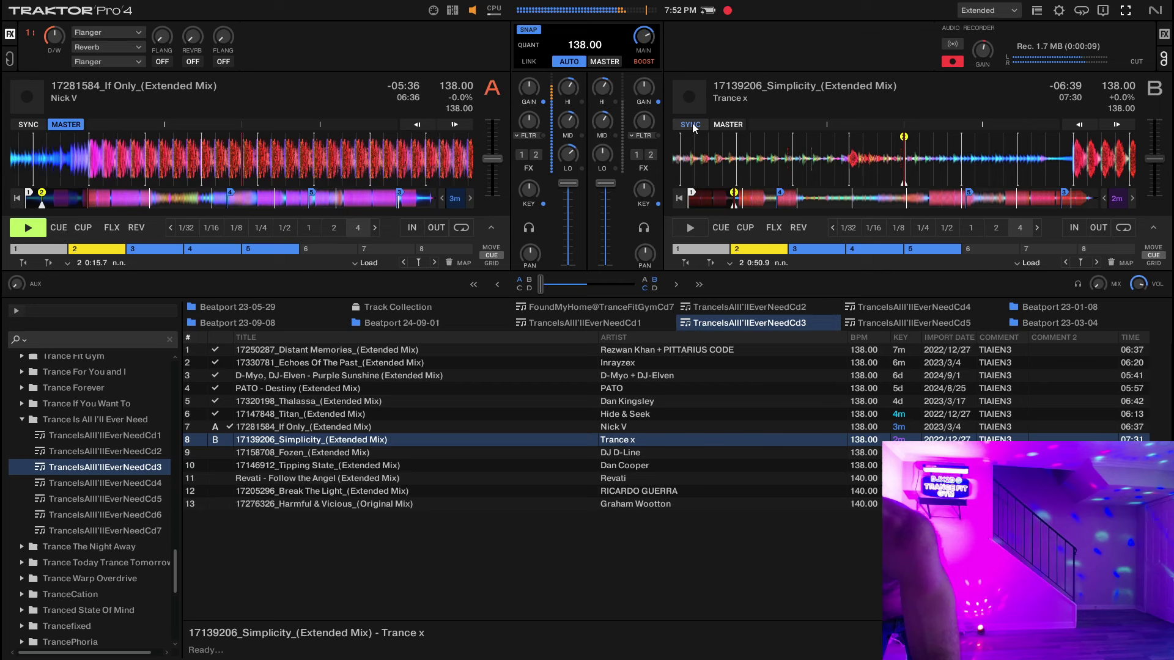
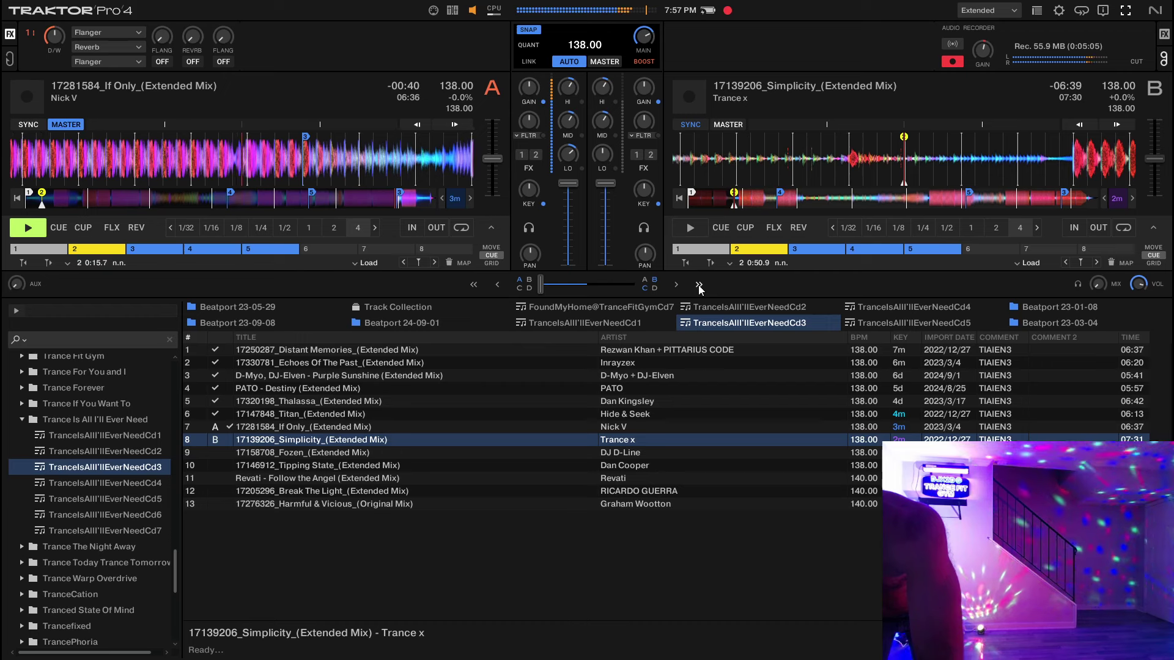
Step: Start Simplicity on deck B, mix over to it with the low EQ boost moved from deck A, and cut the recording into a new file
left_click(690, 228)
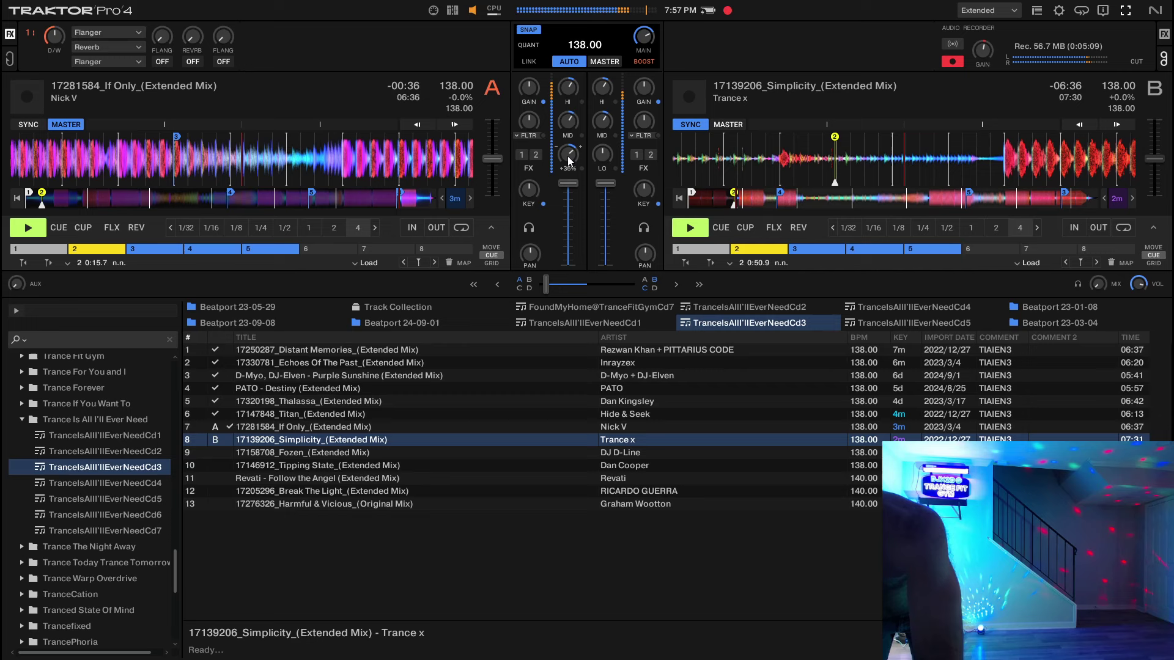
left_click_drag(567, 157, 567, 160)
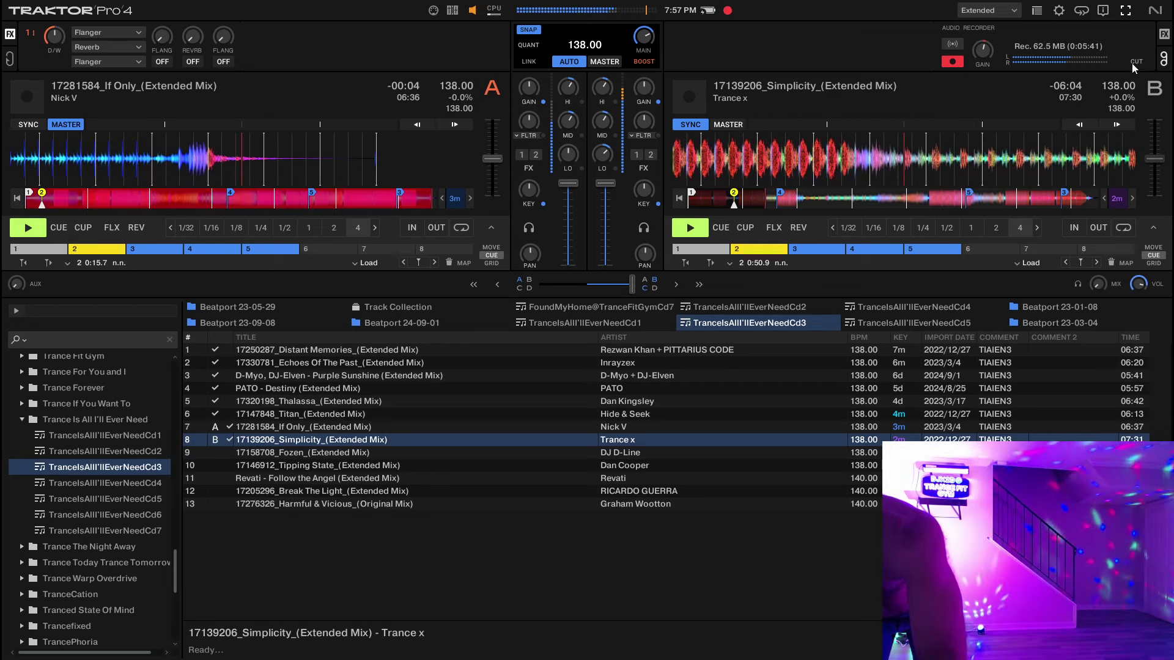
left_click(1135, 62)
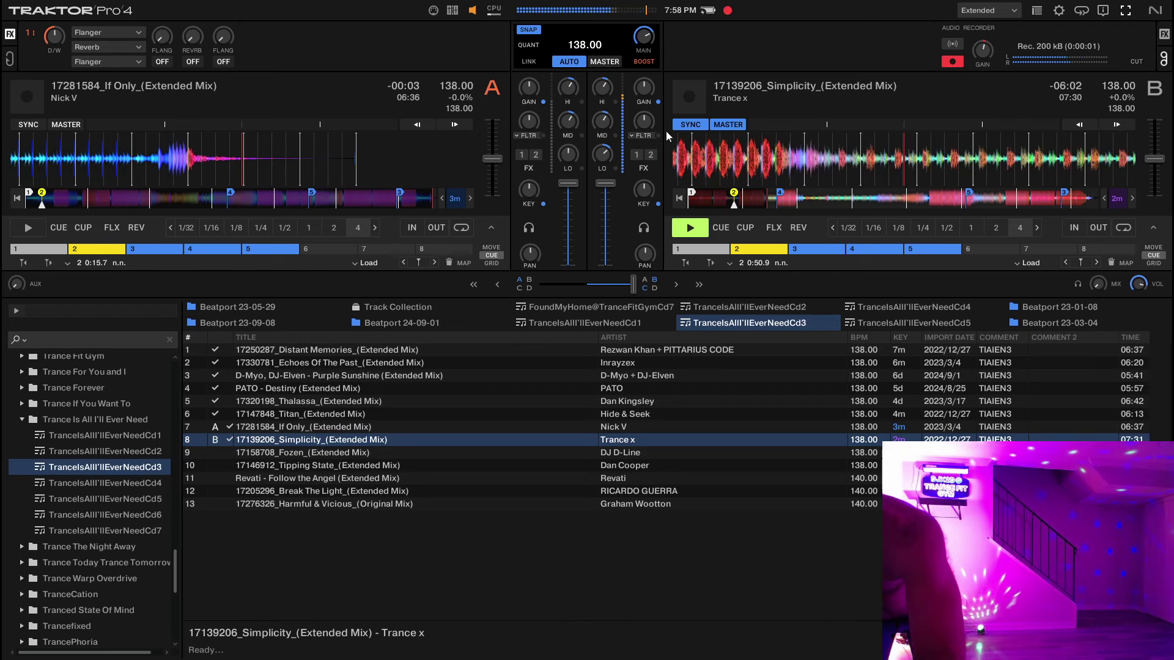
Step: Turn off sync on deck B and load "17158708_Fozen_(Extended Mix)" into deck A with sync enabled
left_click(690, 124)
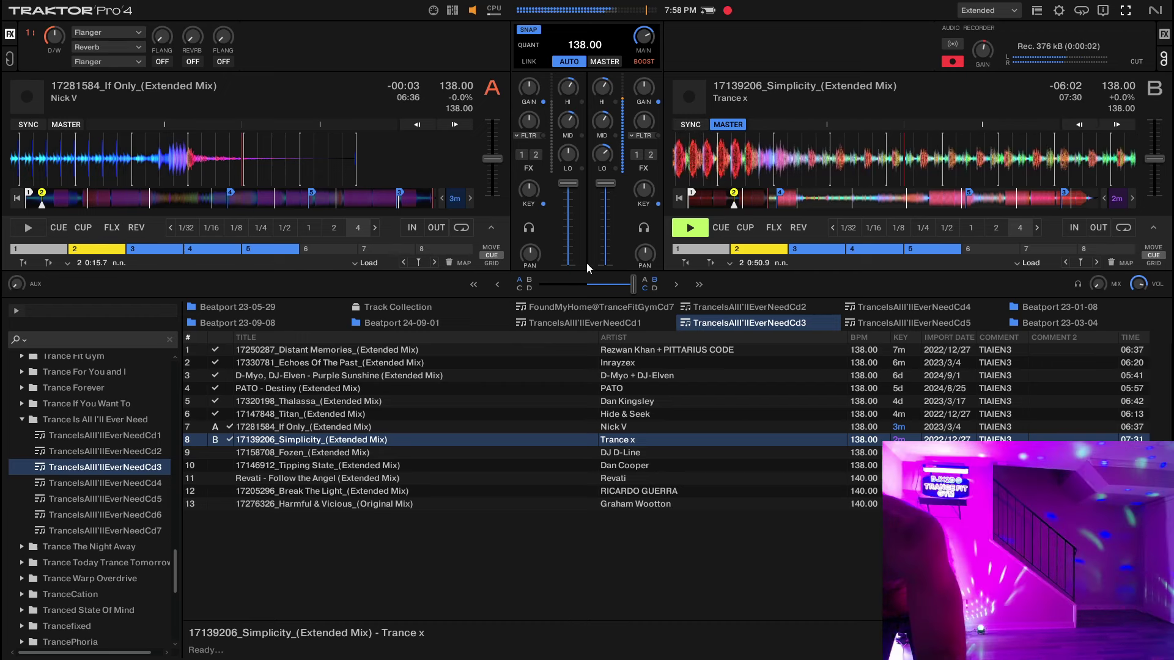
left_click(383, 453)
right_click(384, 452)
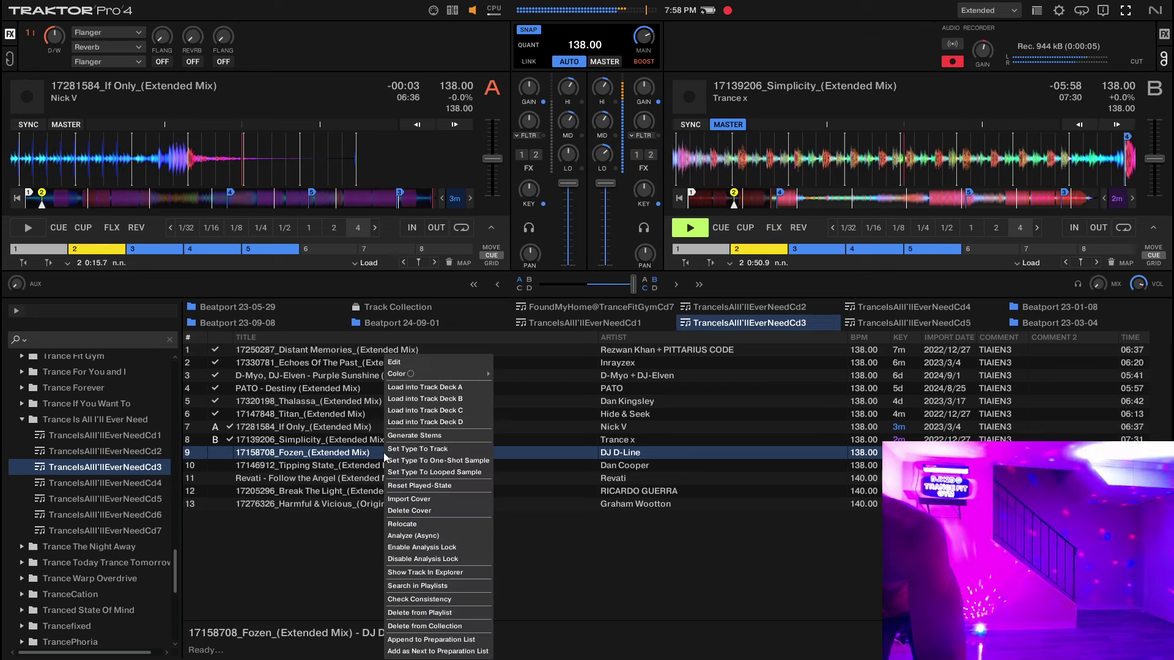
left_click(413, 387)
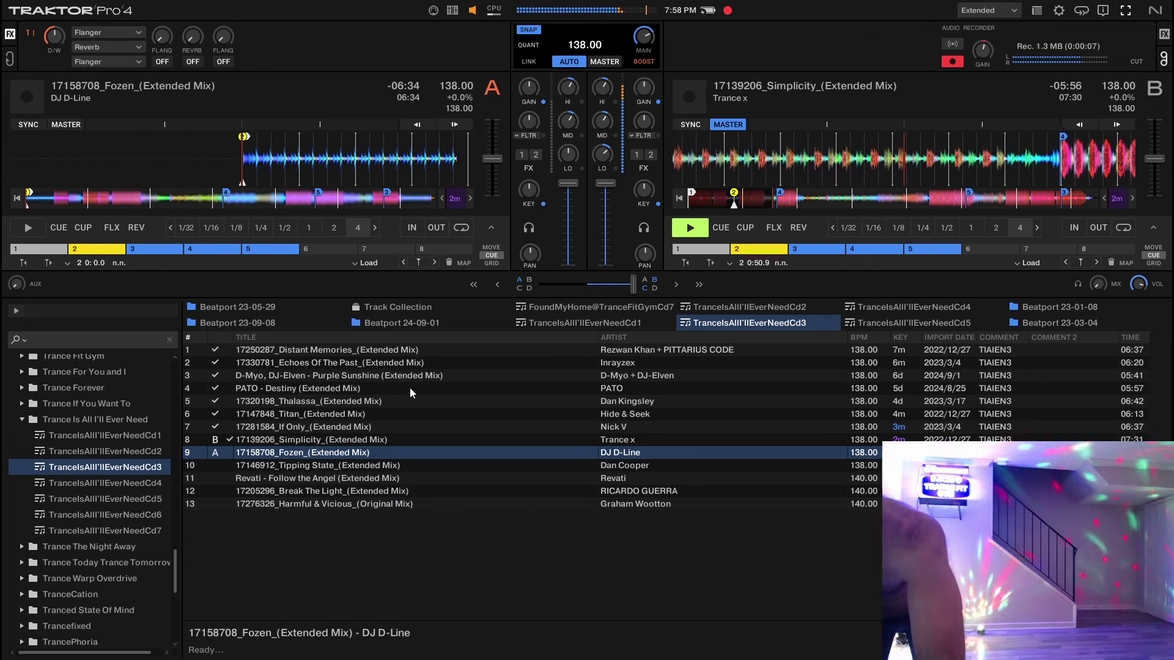
left_click(27, 125)
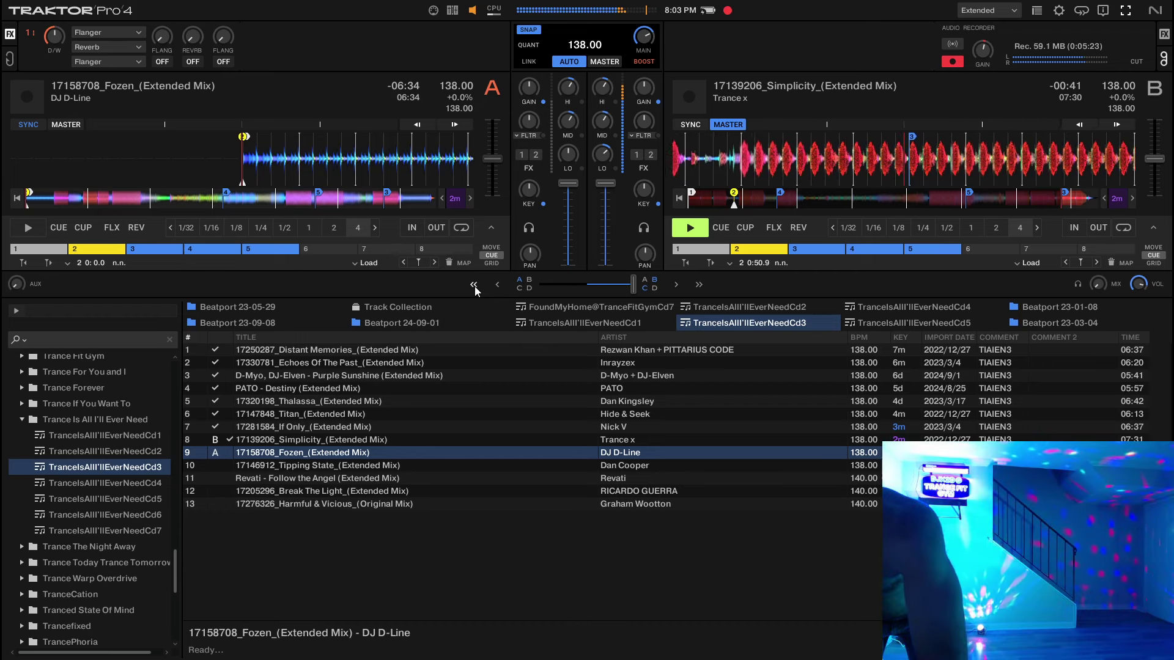
Step: Start Fozen on deck A, mix over to it from deck B, and cut the recording into a new file
key("space")
mouse_move(604, 158)
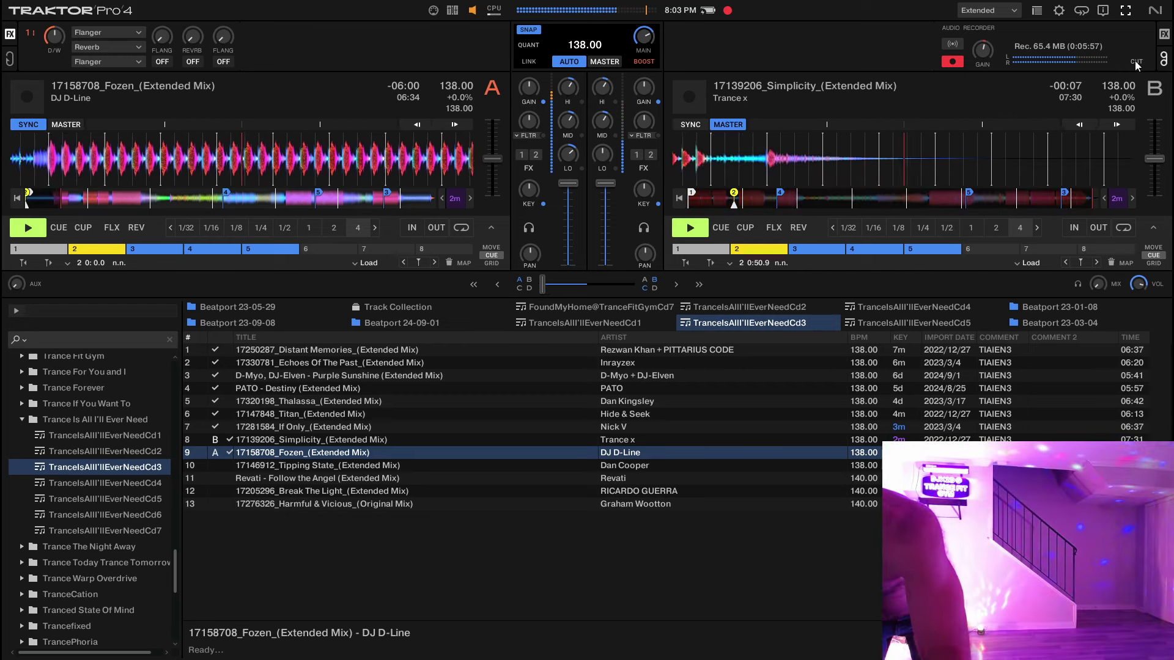
left_click(1135, 61)
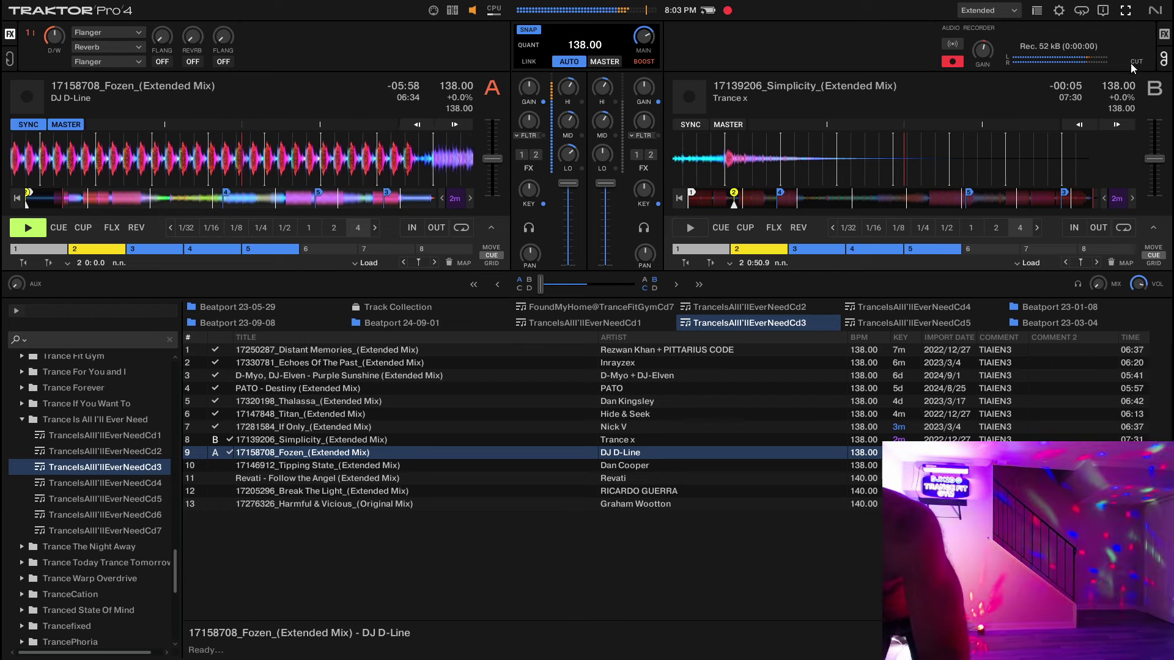
Step: Turn off sync on deck A and load "17146912_Tipping State_(Extended Mix)" into deck B with sync enabled
left_click(24, 125)
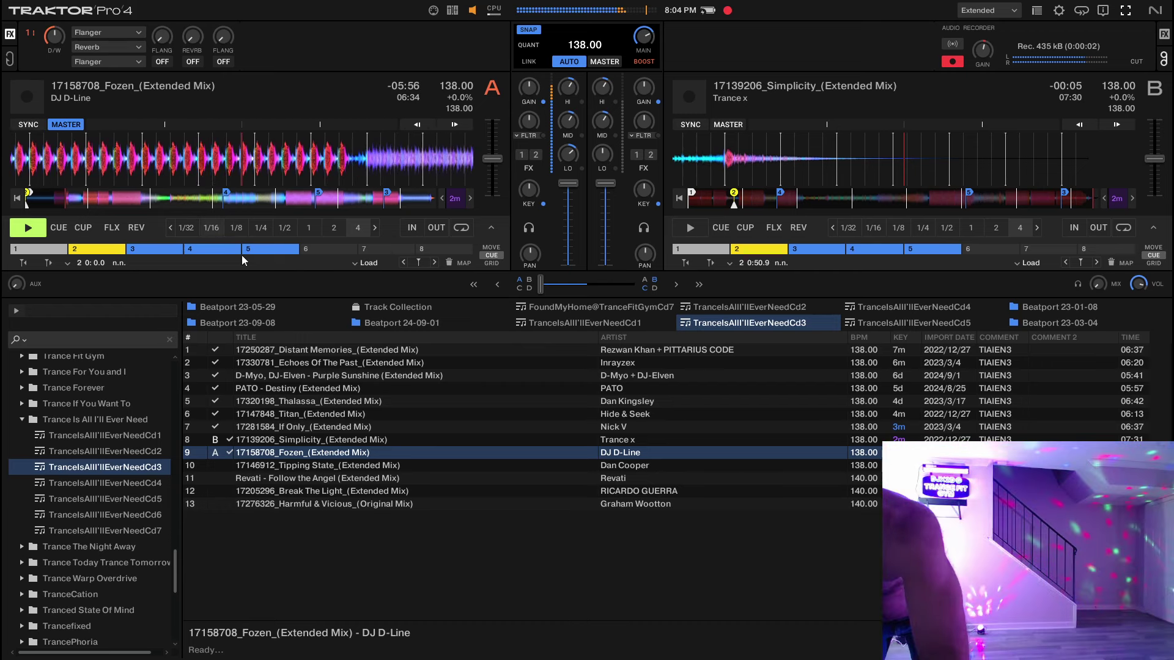
left_click(407, 464)
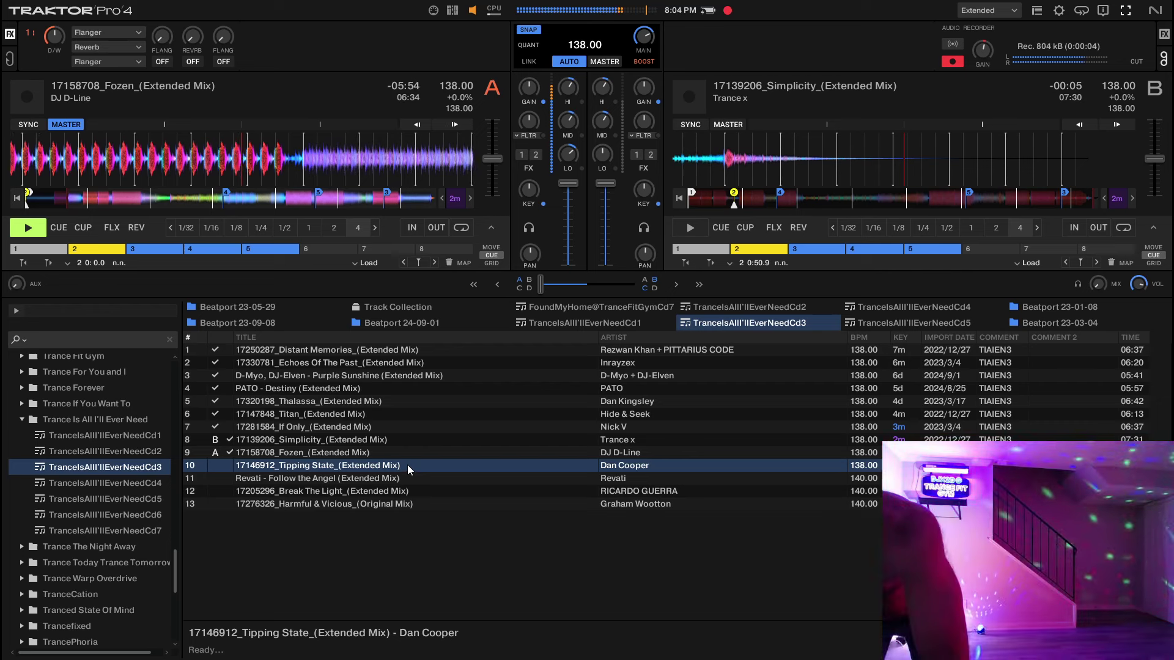
right_click(406, 464)
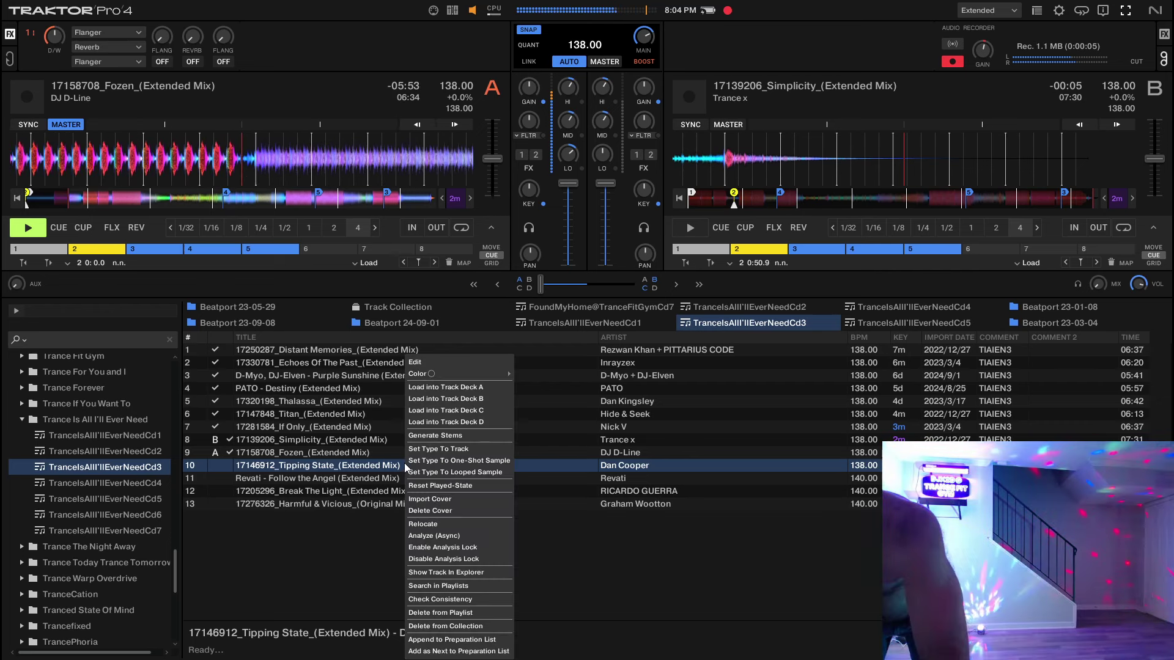
left_click(437, 399)
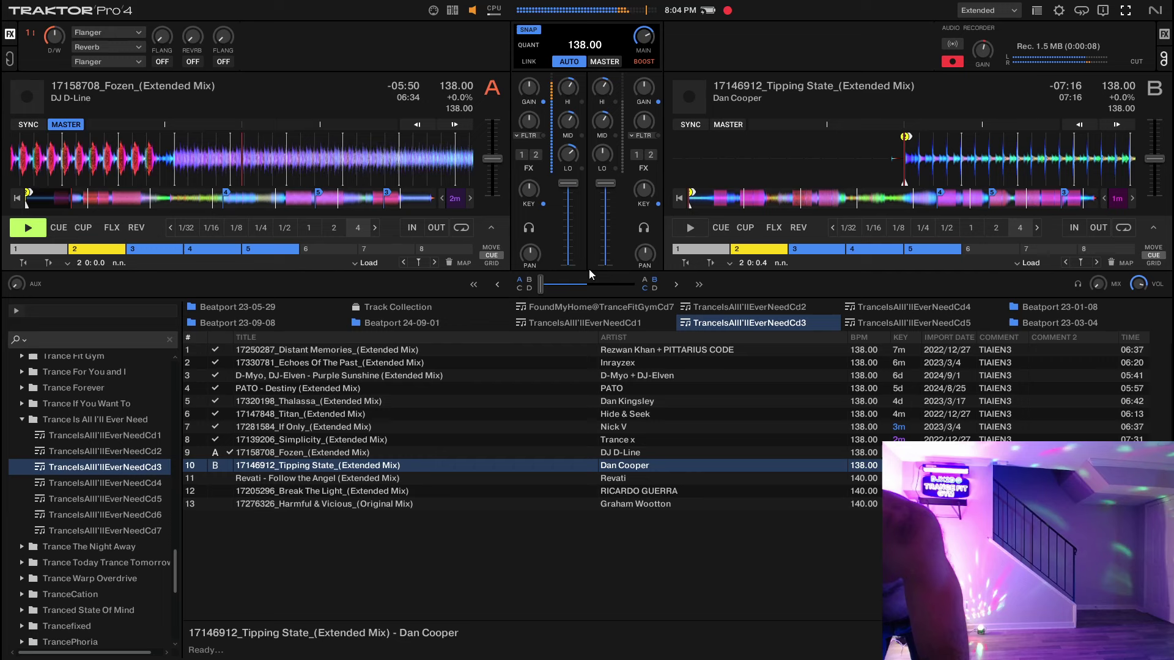
left_click(689, 126)
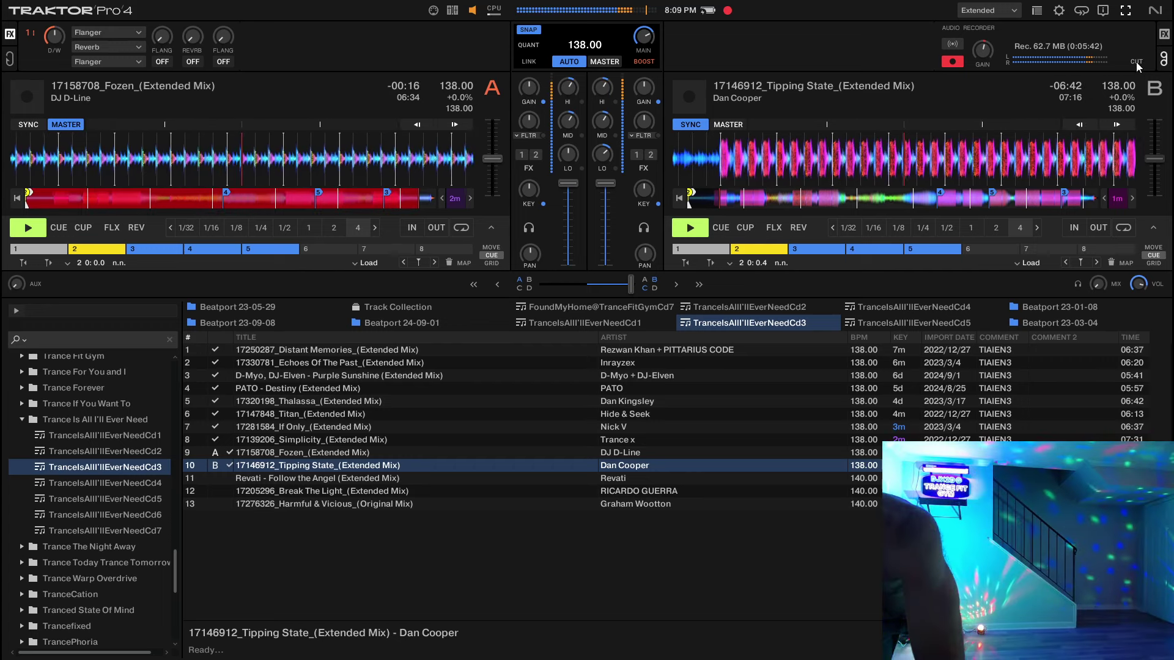
Step: Cut the recording into a new file for Tipping State and turn off sync on deck B
left_click(1135, 61)
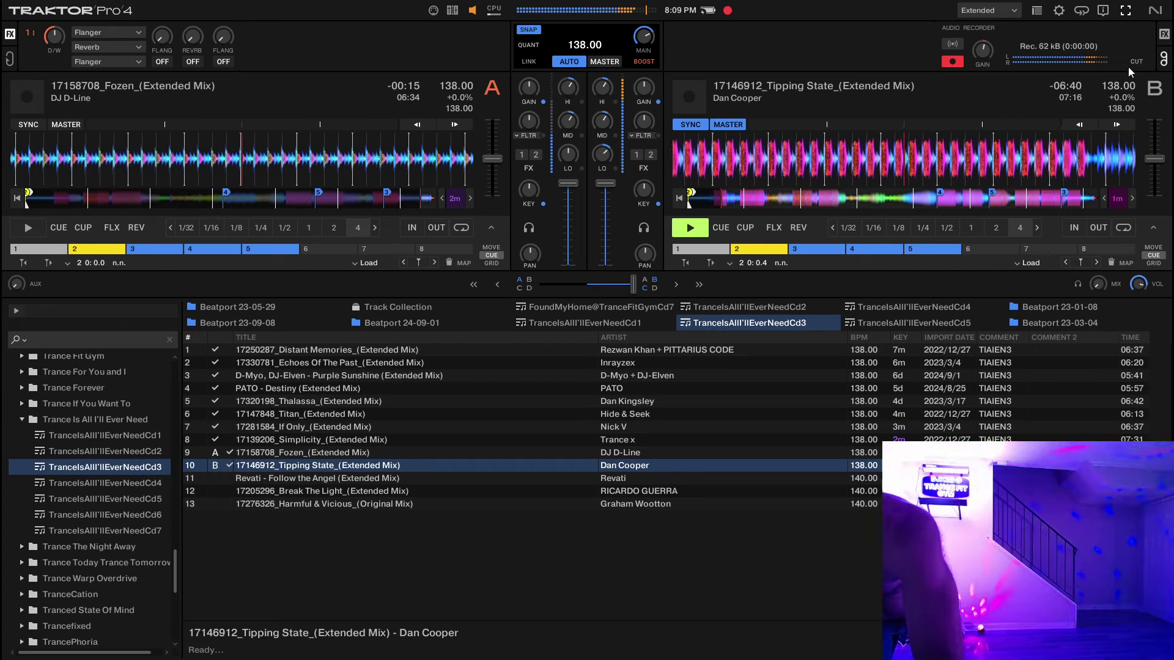
left_click(692, 124)
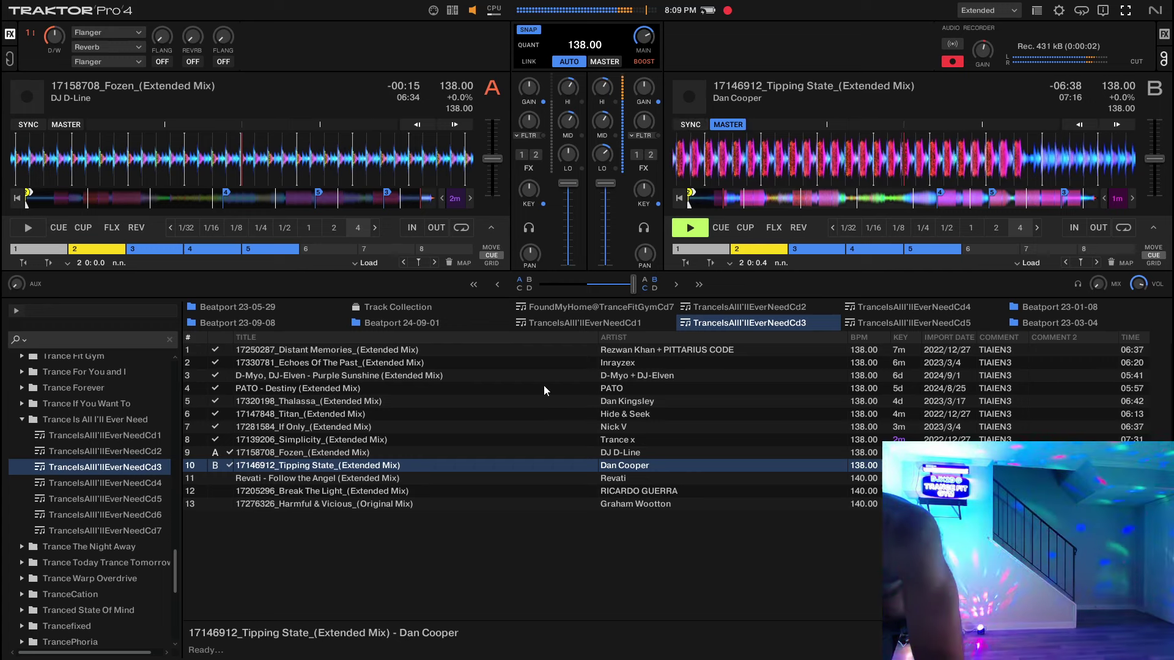
Step: Load "Revati - Follow the Angel (Extended Mix)" into deck A with sync enabled
left_click(412, 479)
right_click(413, 477)
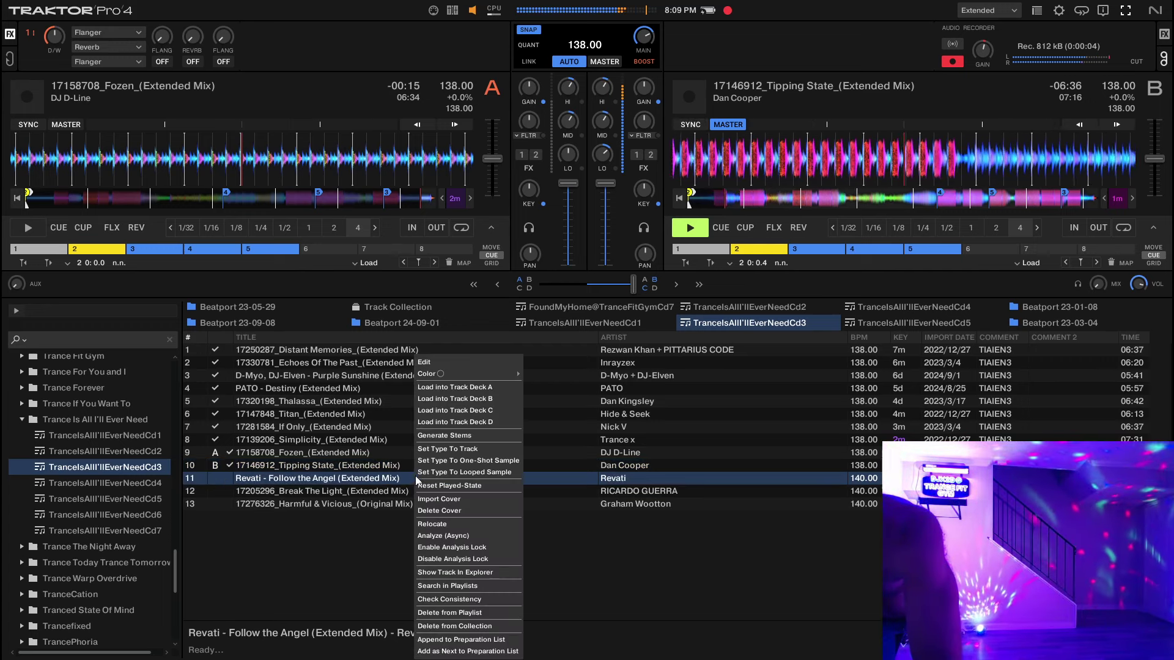
left_click(445, 387)
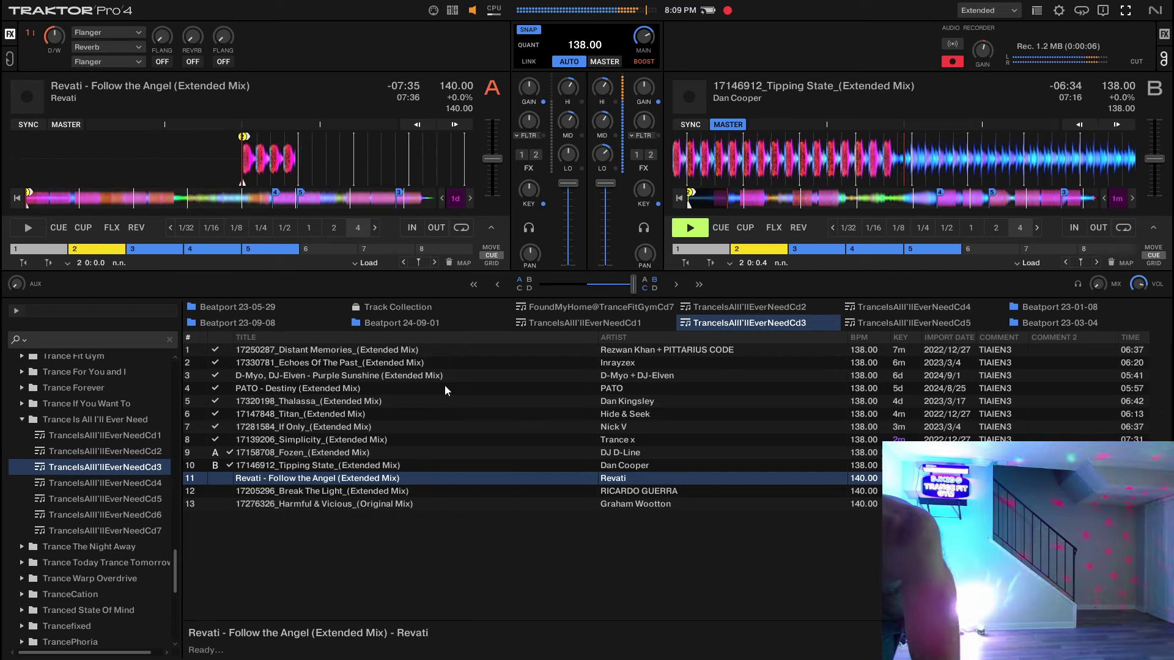
left_click(28, 125)
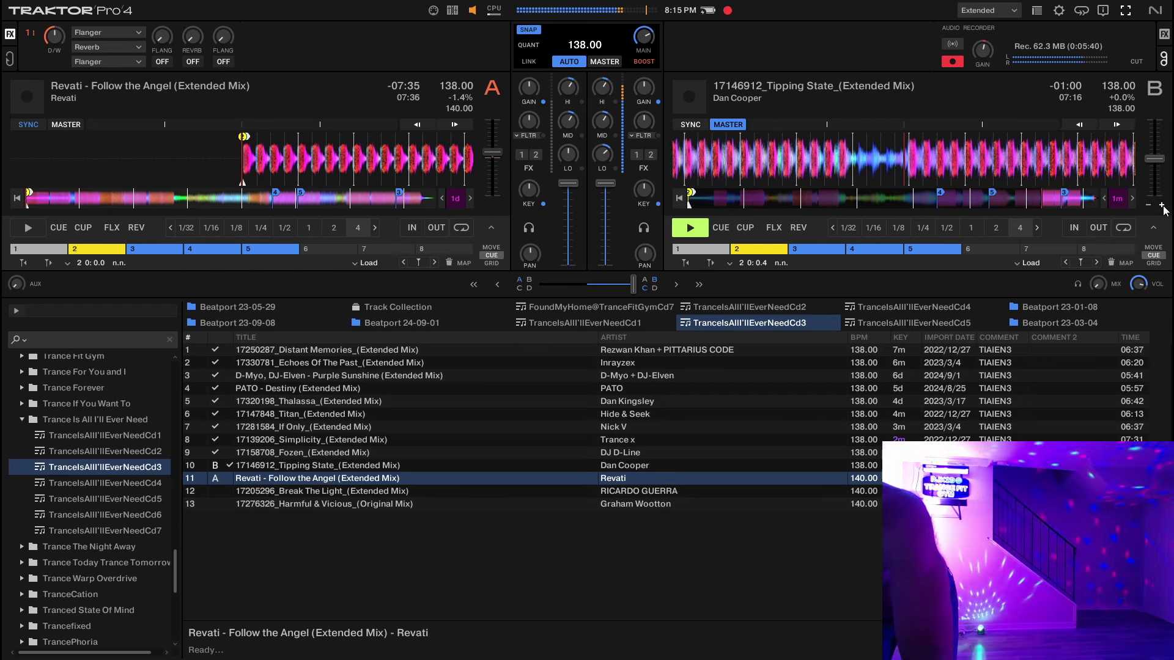
Step: Raise deck B's tempo in small increments to 139.04 BPM while Tipping State plays
left_click(1162, 206)
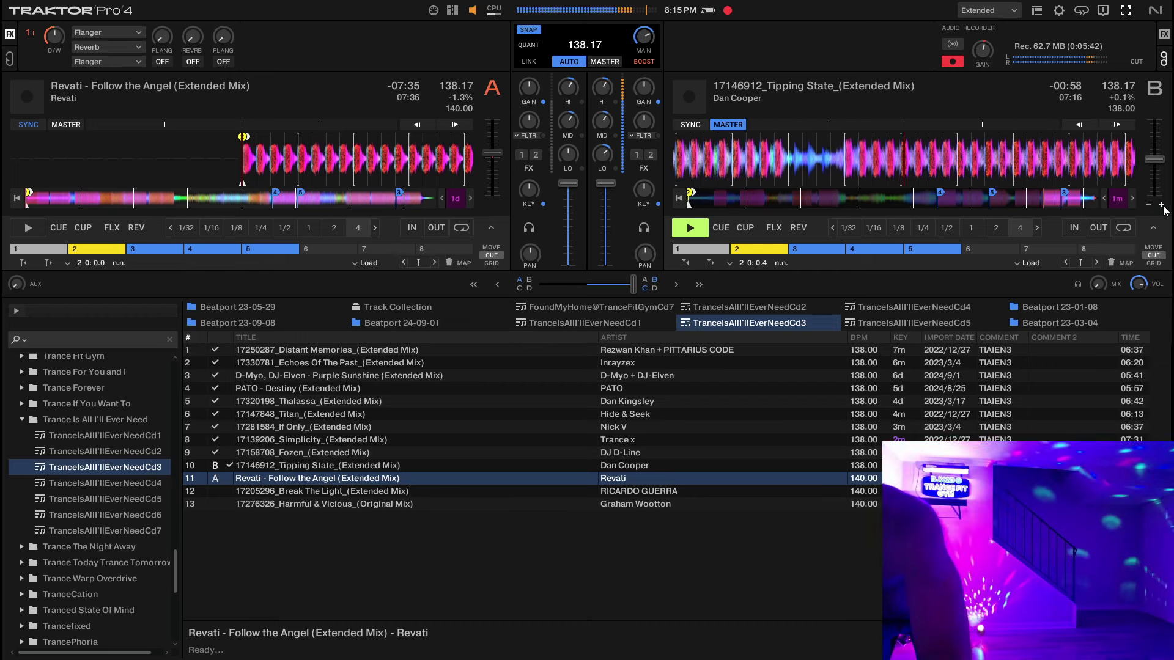
left_click(1162, 206)
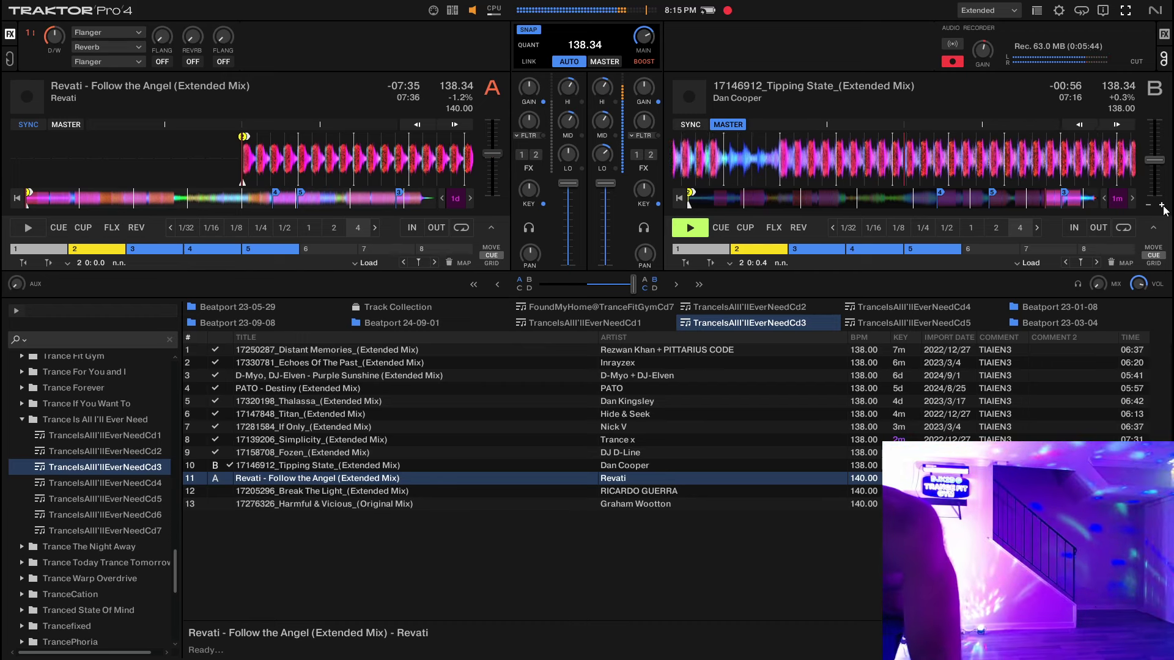
left_click(1161, 206)
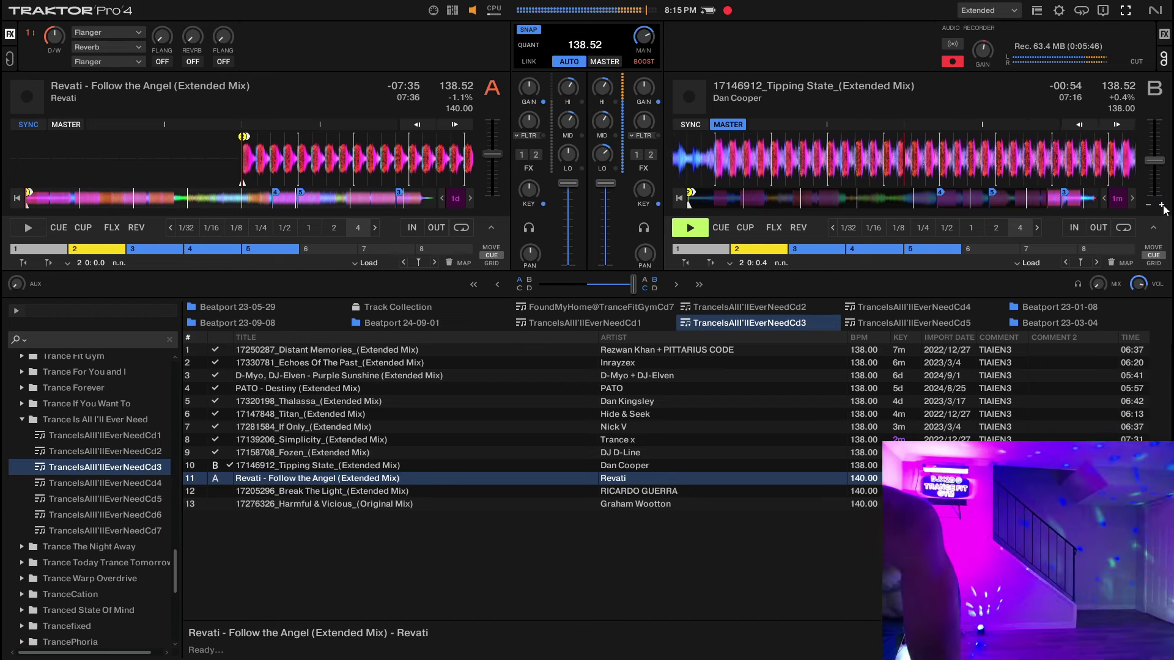
left_click(1162, 207)
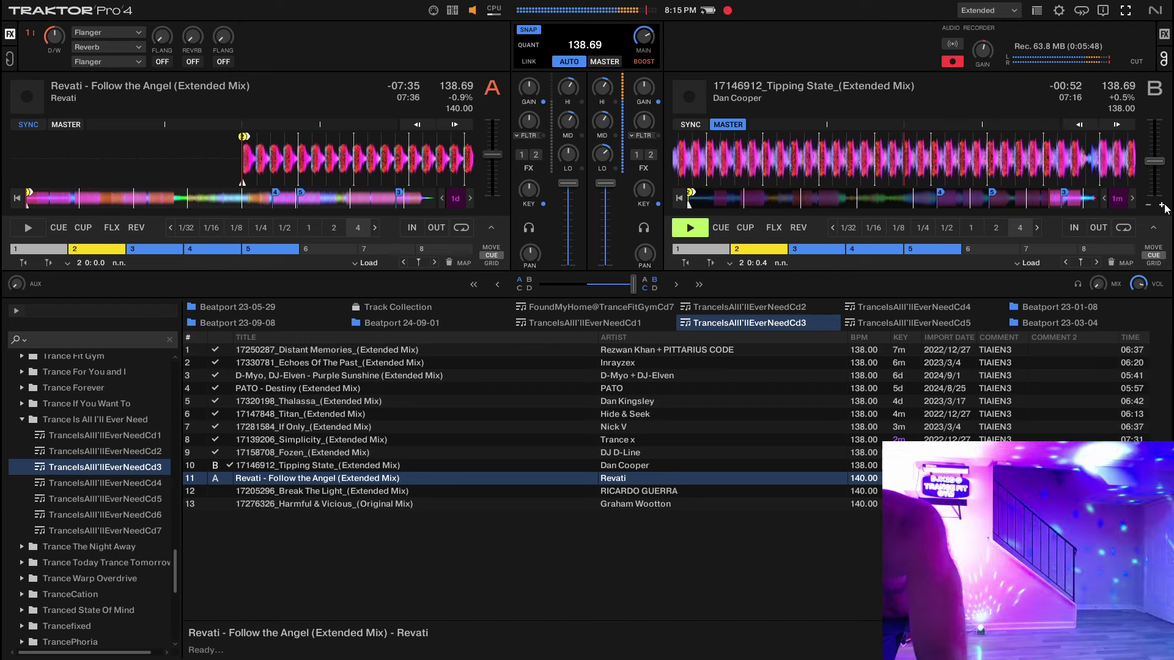
left_click(1162, 207)
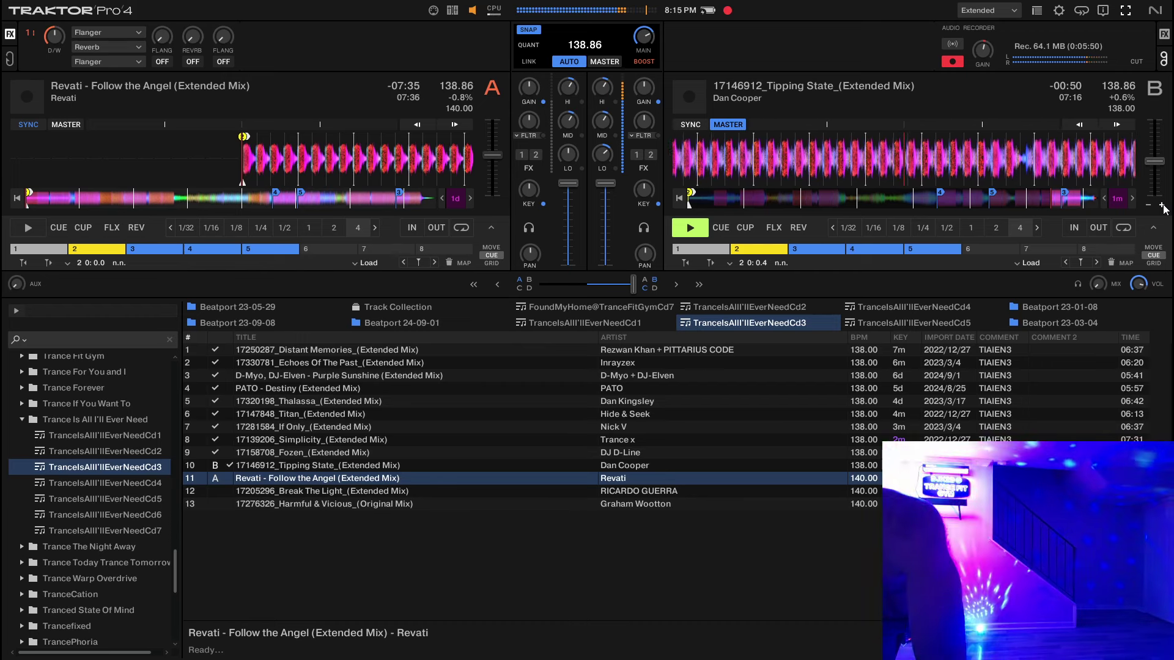
left_click(1162, 207)
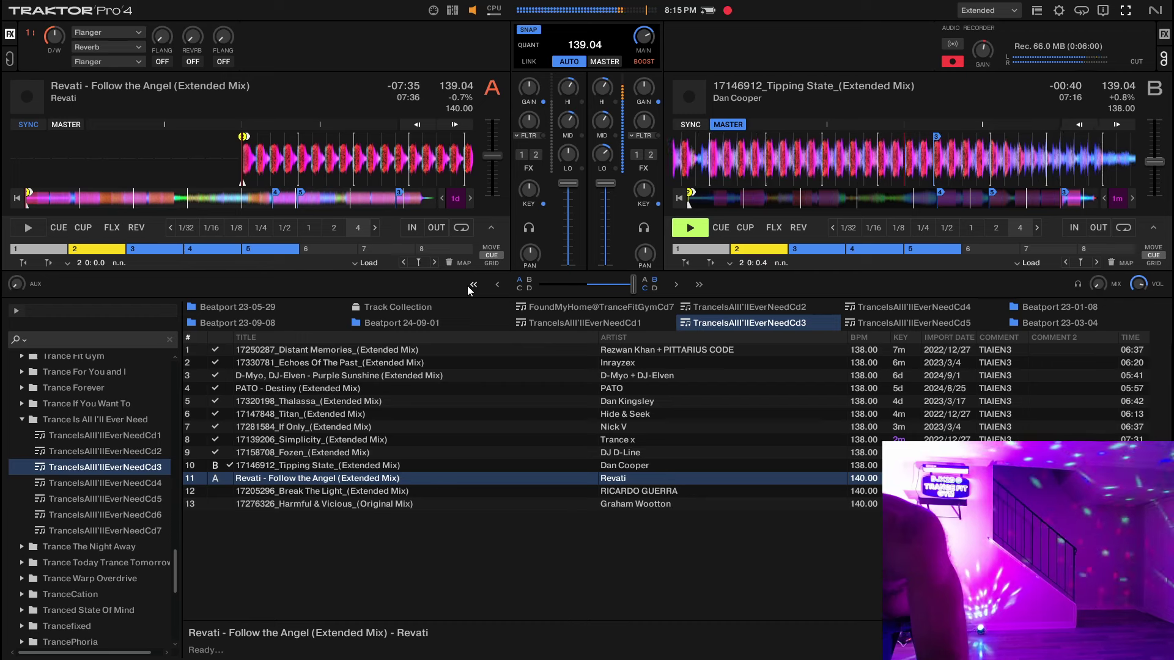
Step: Mix over to Follow the Angel on deck A at 140.00 BPM and cut the recording into a new file
key("space")
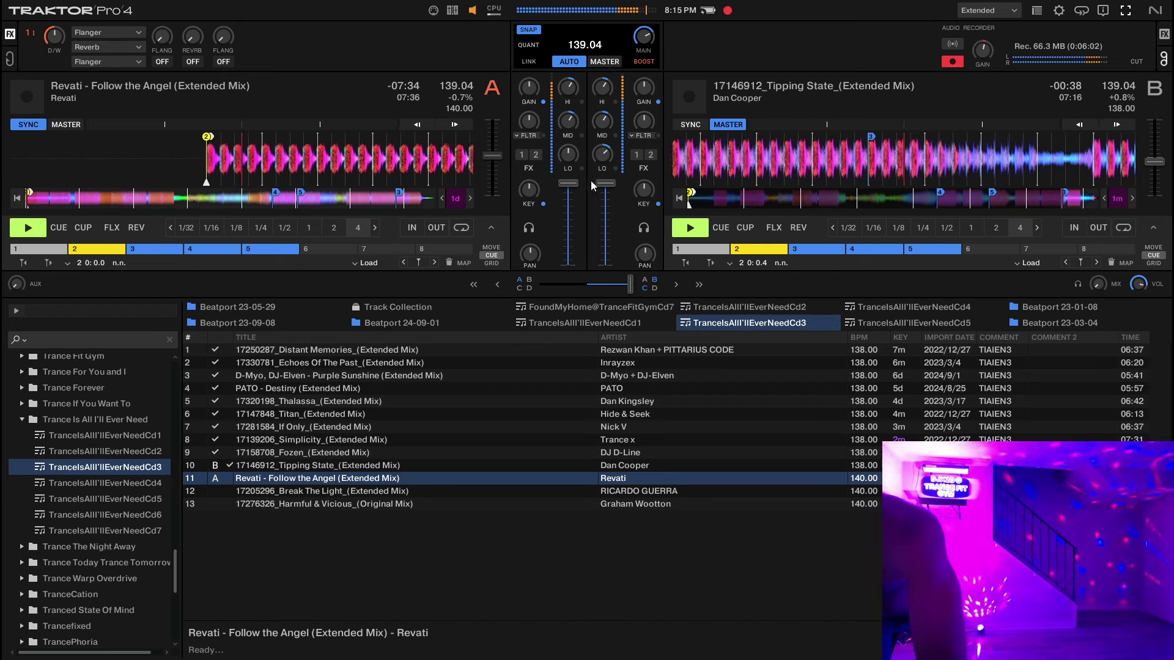
mouse_move(603, 163)
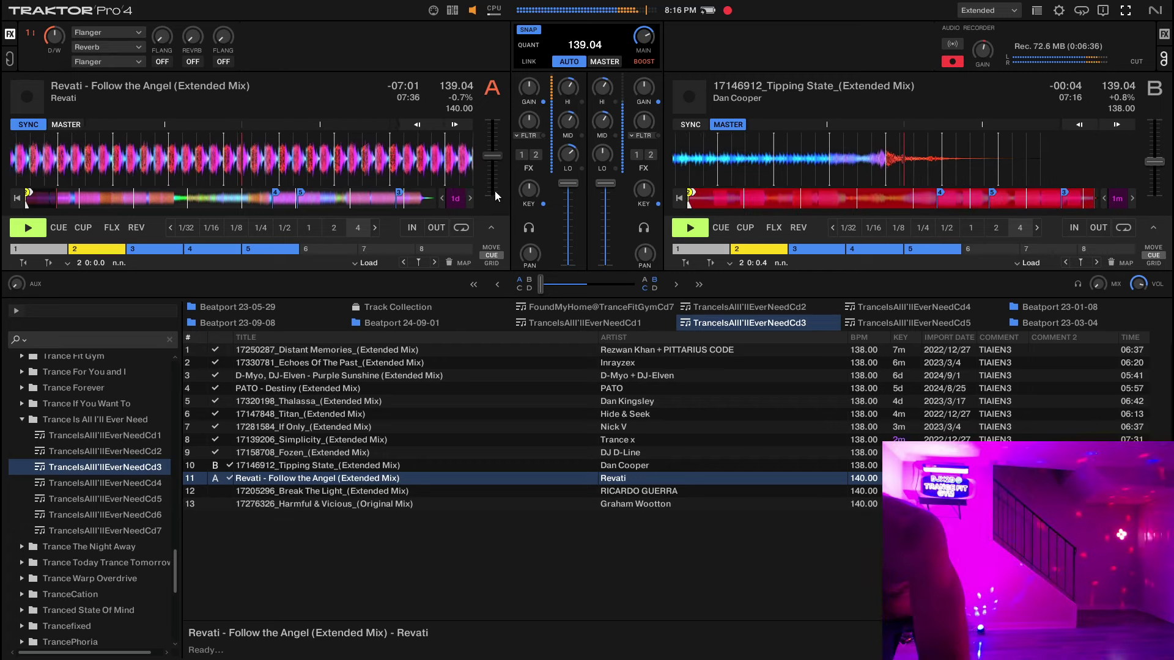
left_click(496, 195)
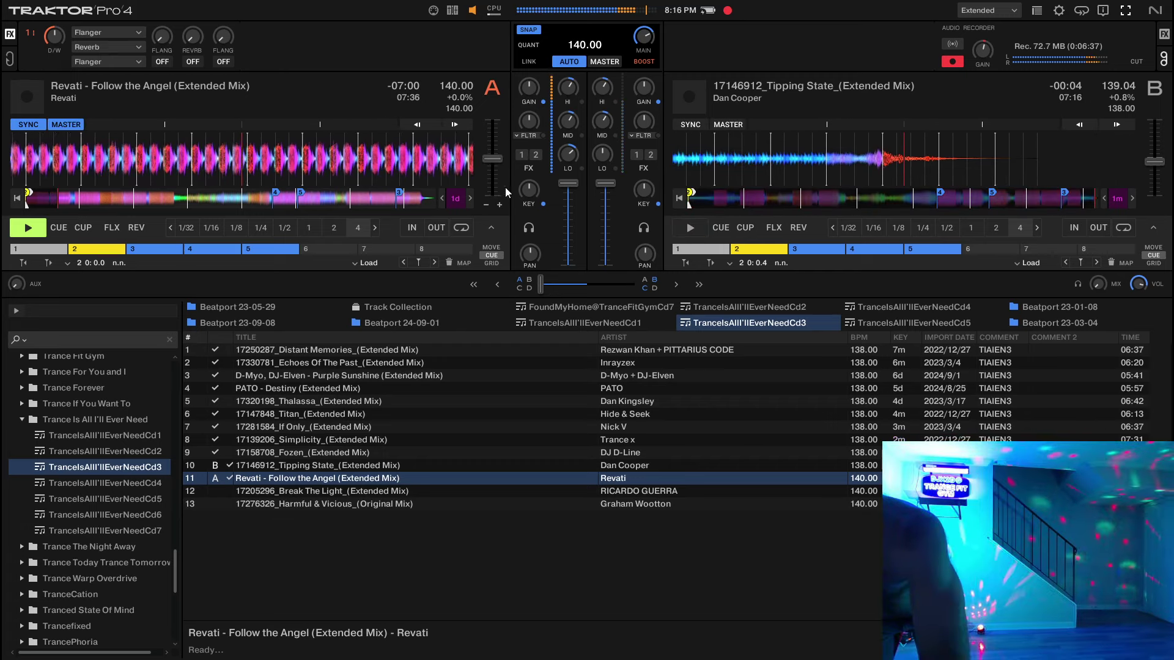
left_click(1136, 61)
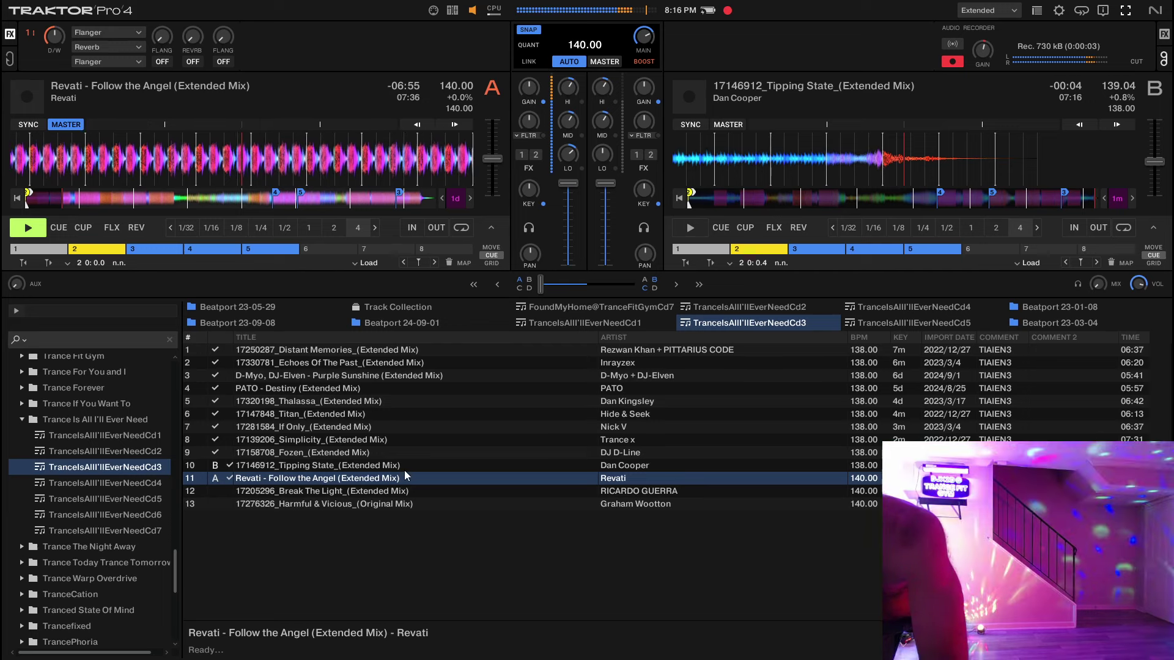
Step: Load "17205296_Break The Light_(Extended Mix)" into deck B with sync enabled
left_click(418, 492)
right_click(420, 489)
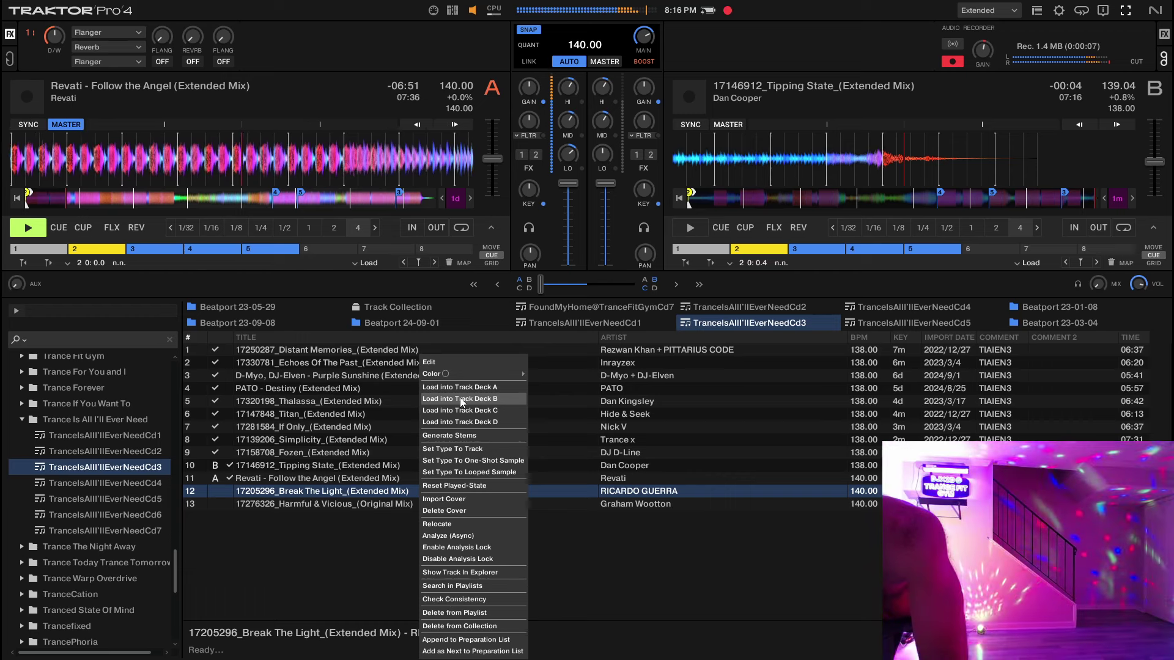
left_click(459, 398)
left_click(690, 125)
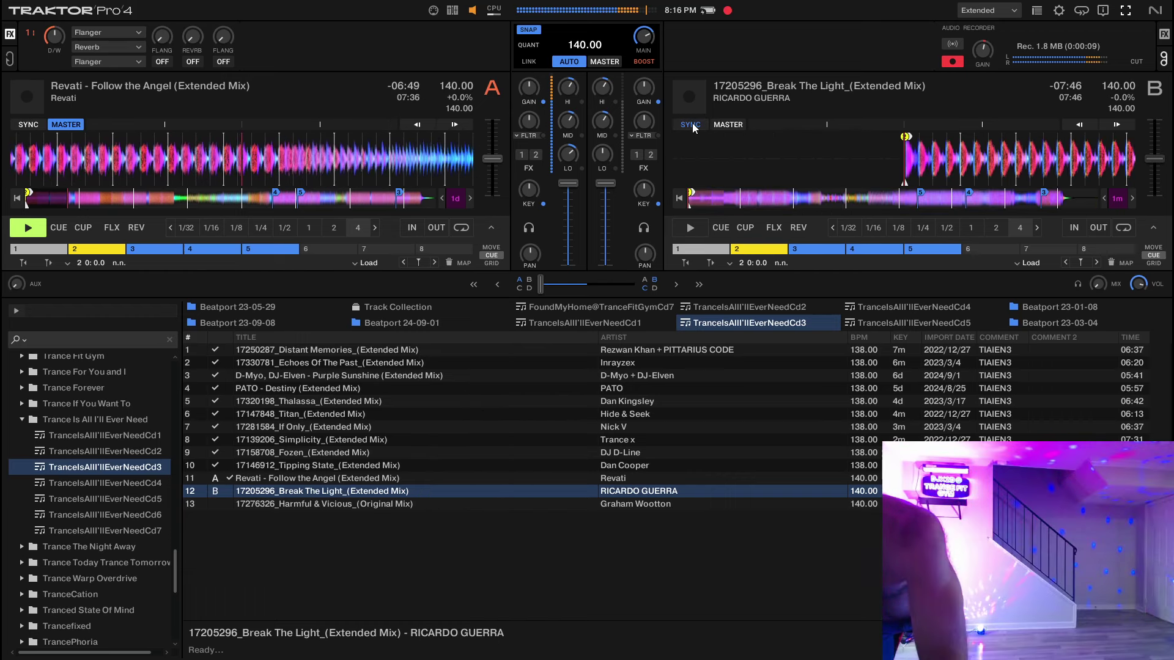
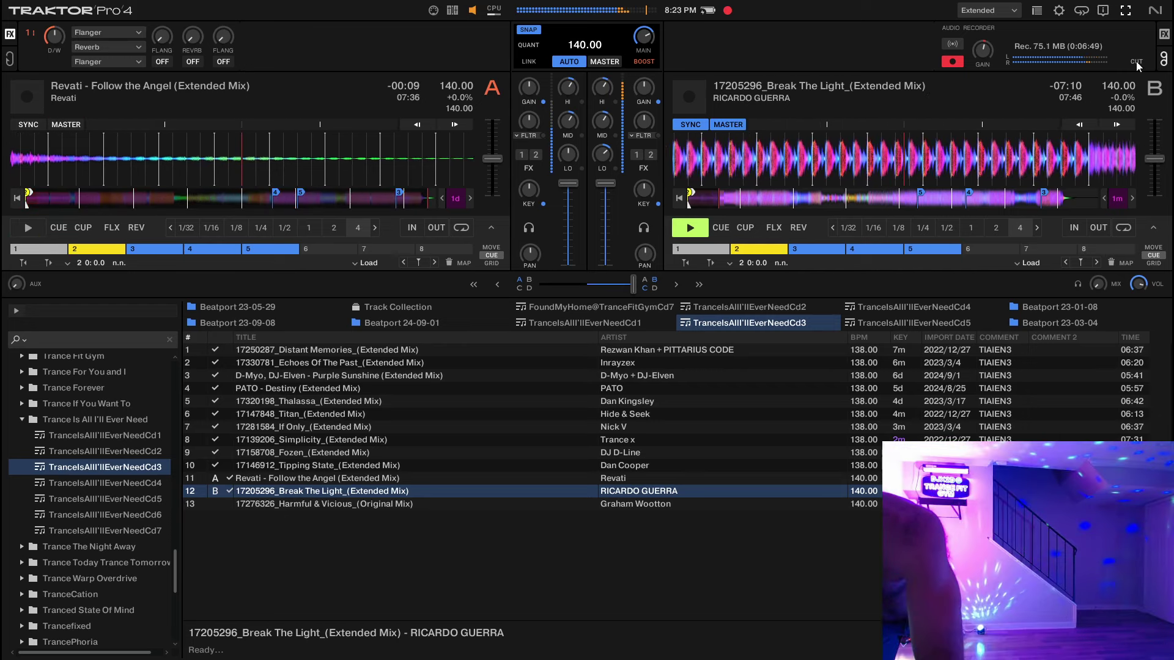
Step: Cut the recording into a new file for Break The Light and load "17276326_Harmful & Vicious_(Original Mix)" into deck A
left_click(1136, 61)
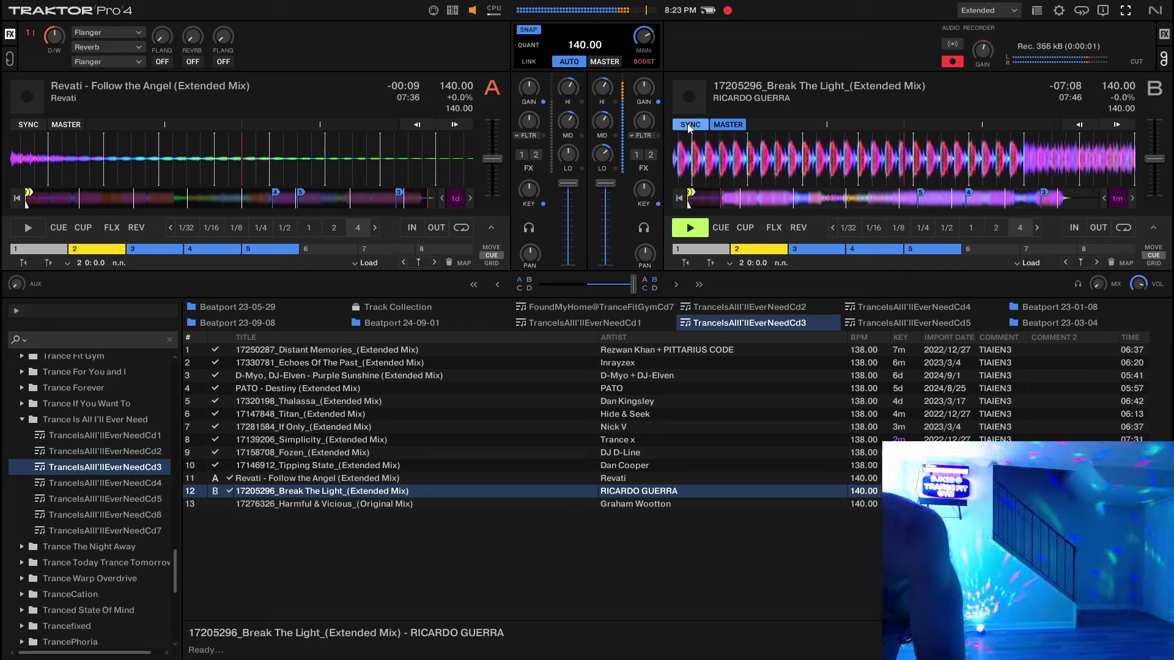
left_click(423, 502)
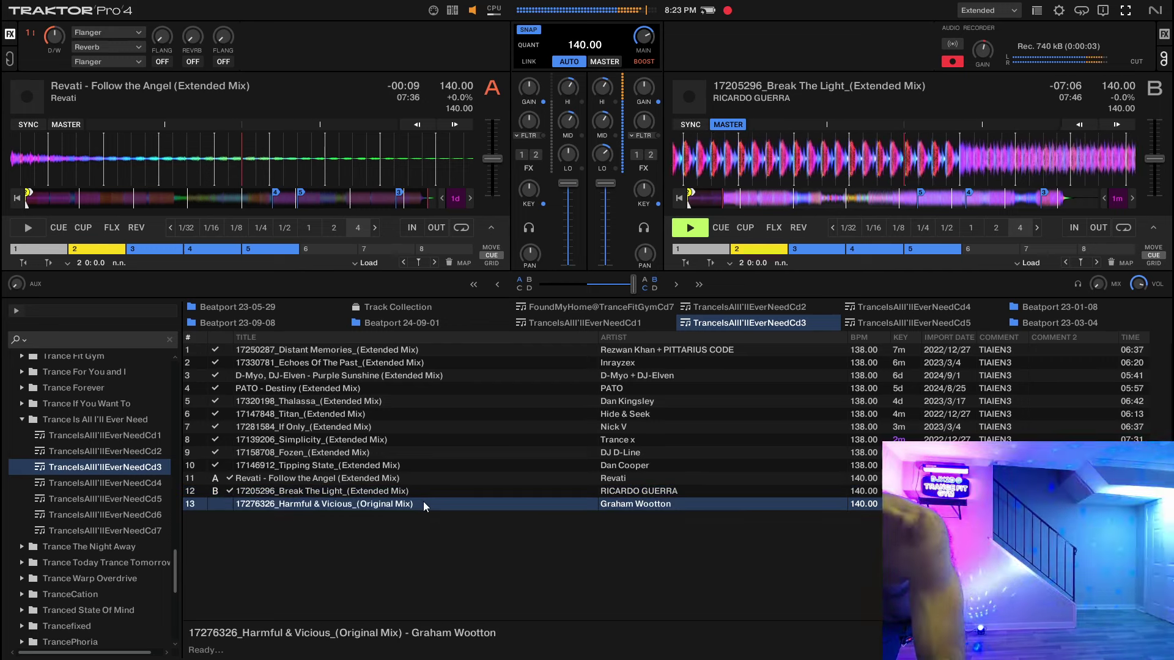
right_click(424, 502)
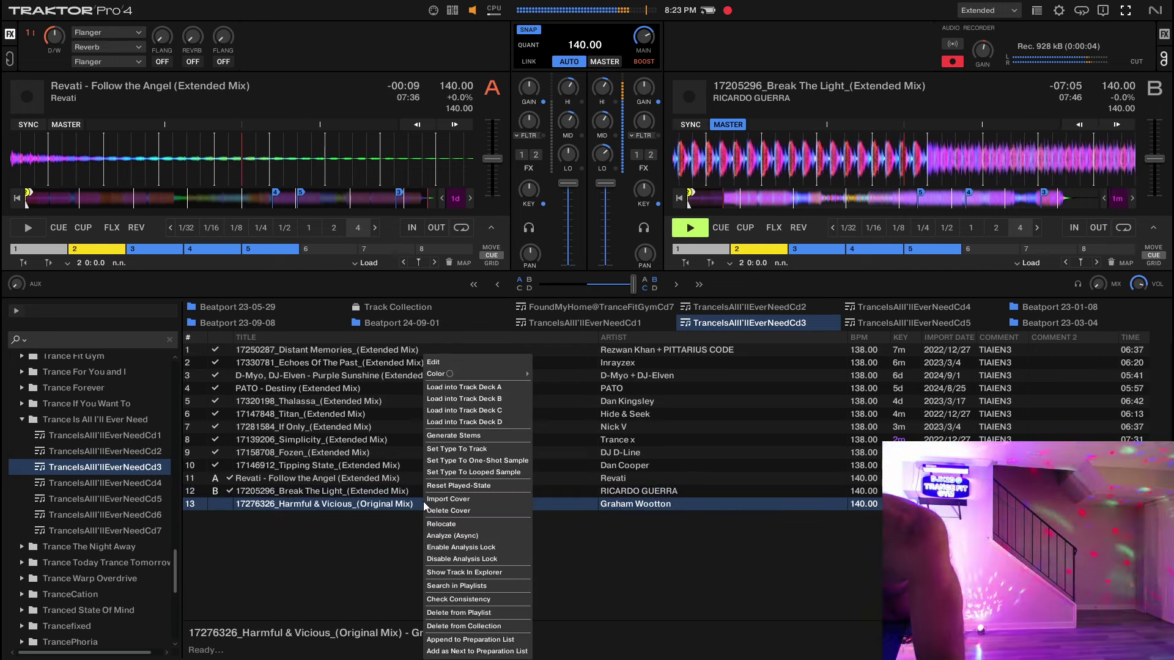
left_click(456, 387)
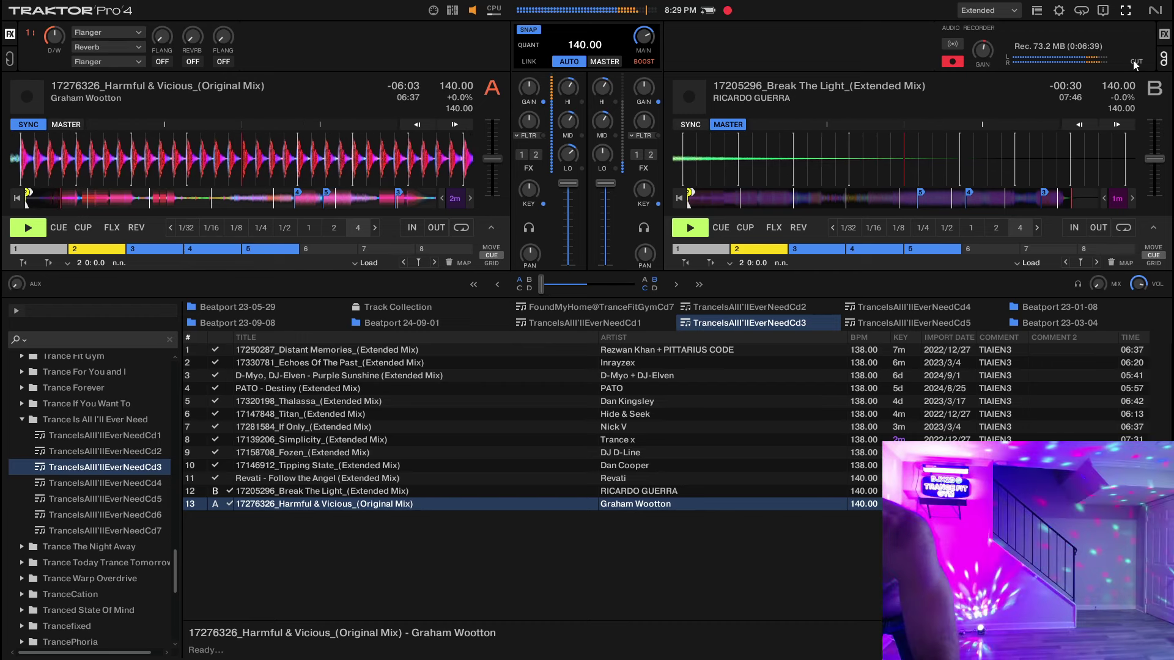
Step: Record Harmful & Vicious as its own file with sync off on deck A, and stop recording near the track's end
left_click(1134, 60)
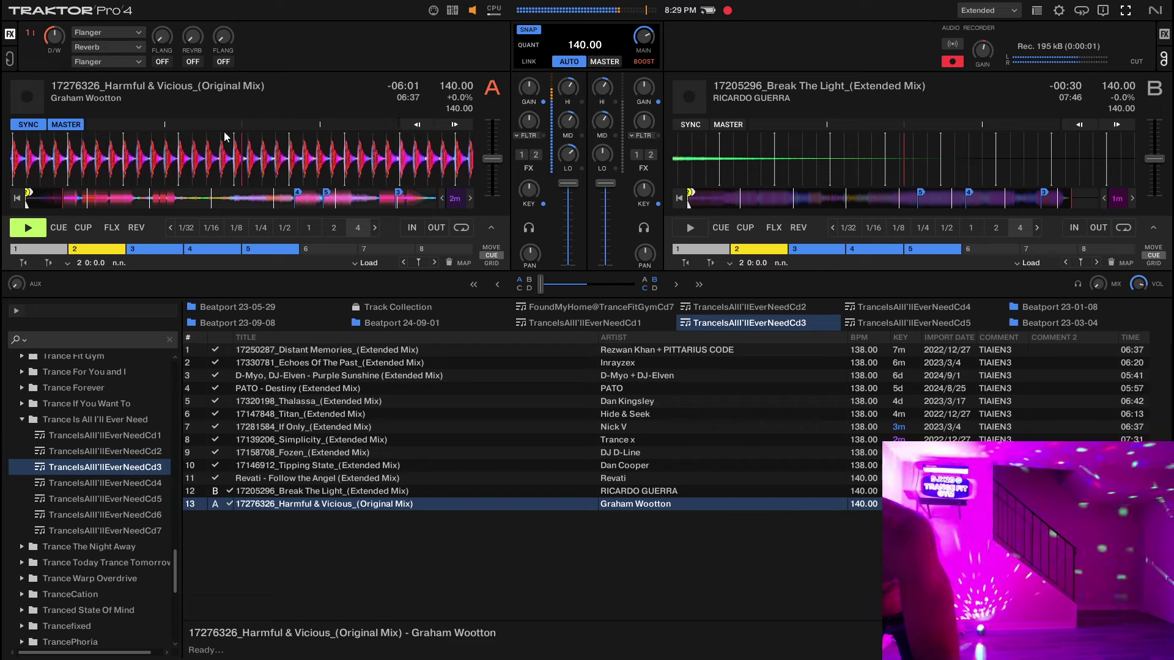
left_click(43, 130)
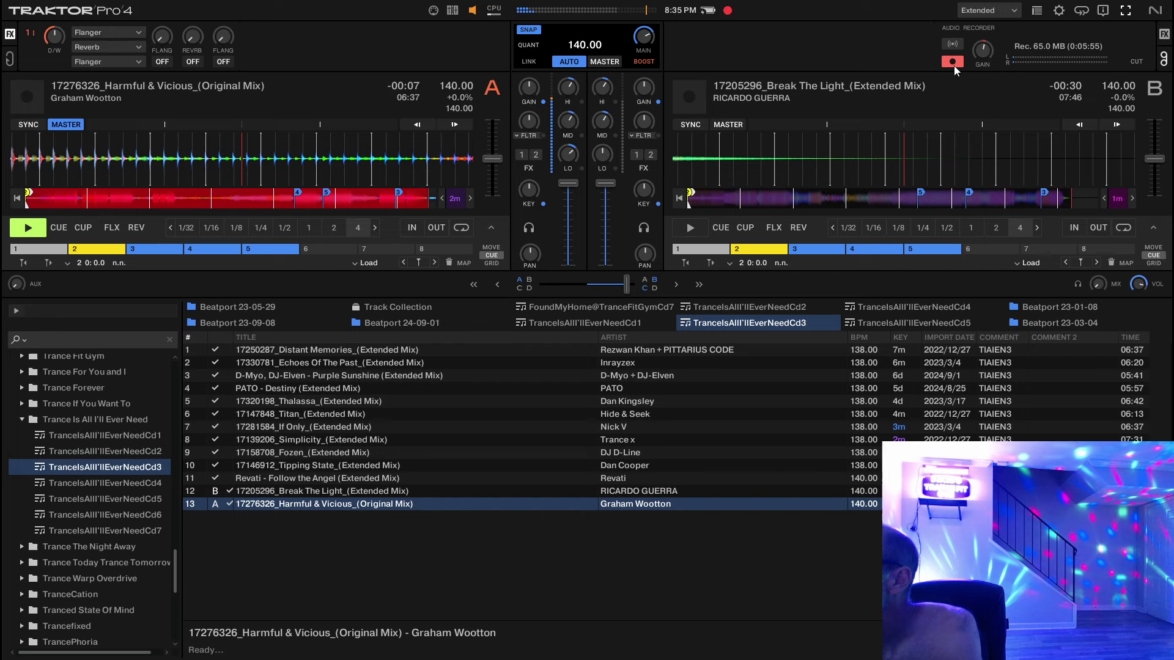
left_click(952, 62)
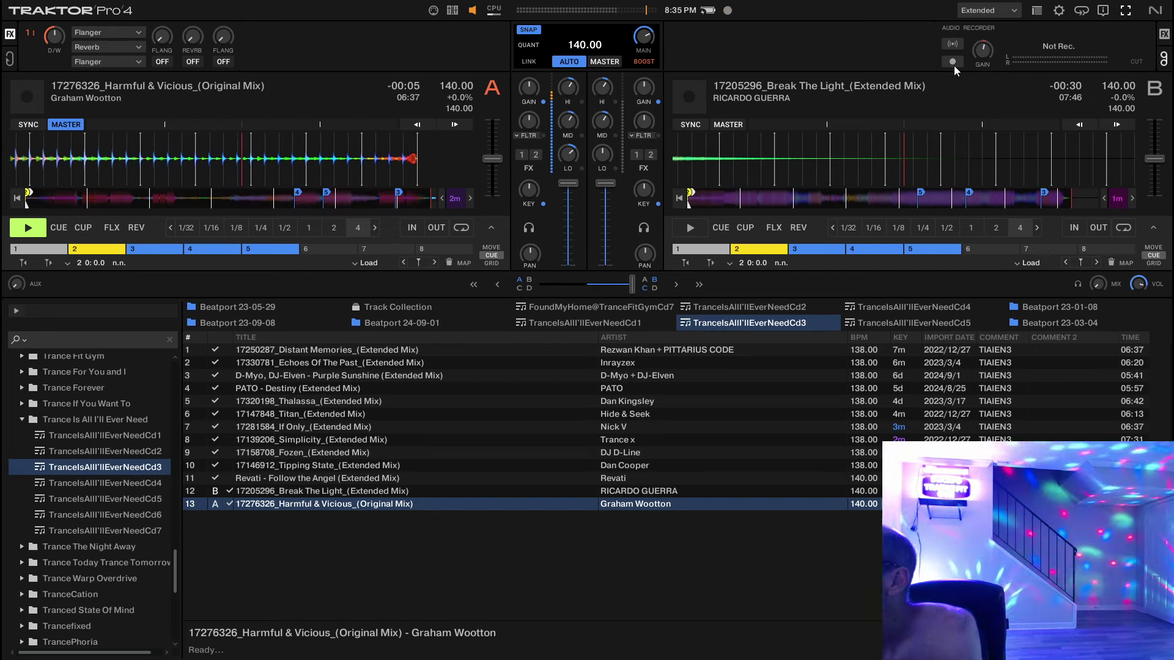